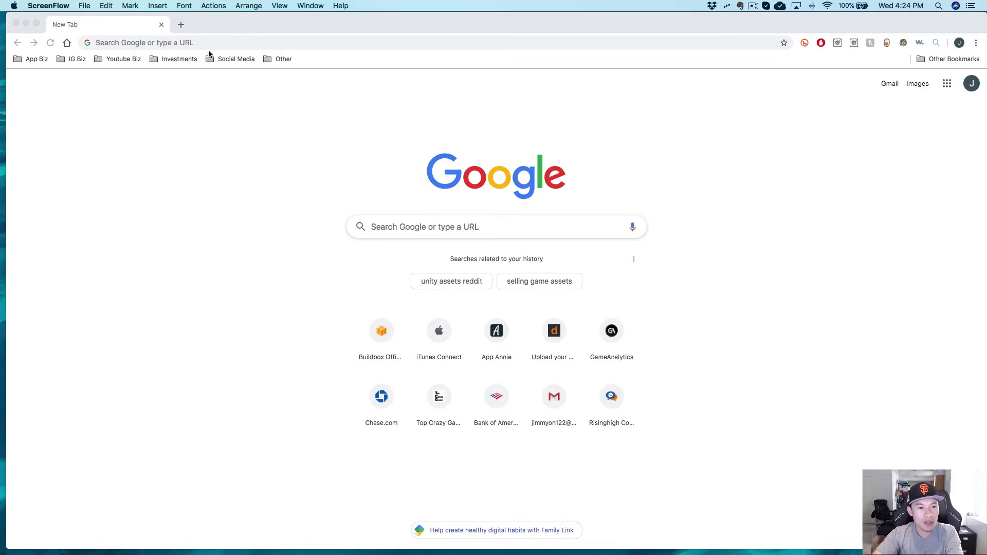
# Open YouTube and search for "buildbox 3 rpg"
pyautogui.click(205, 45)
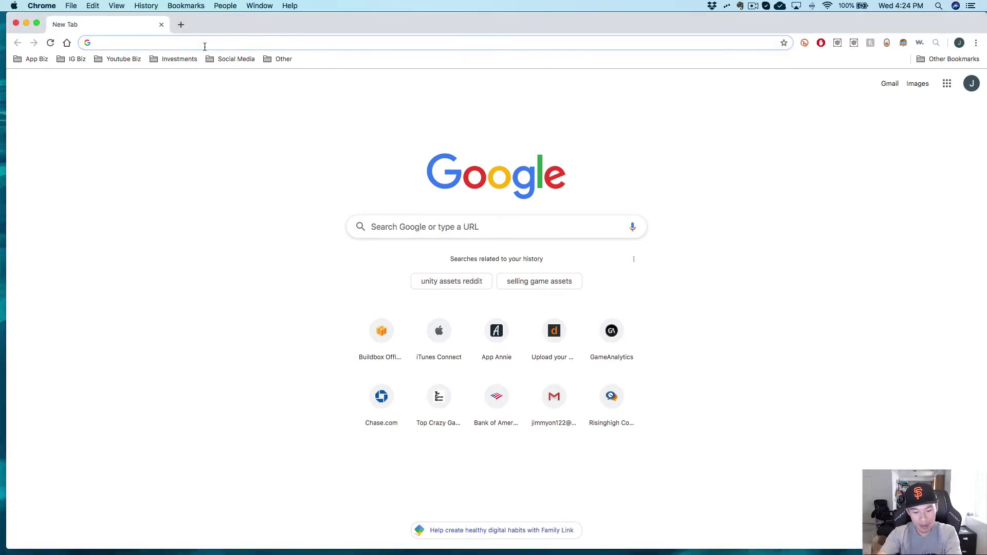
pyautogui.write('youtube')
pyautogui.press('Return')
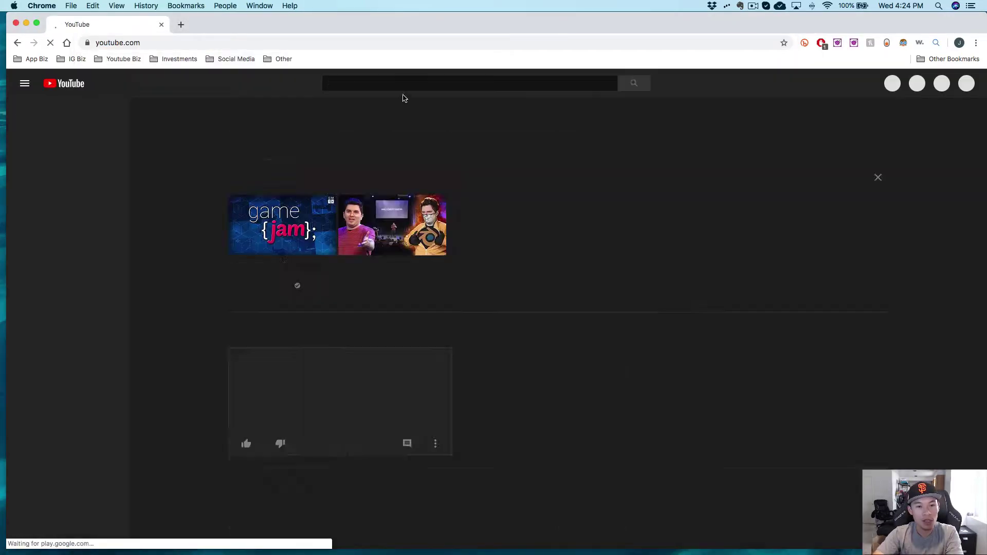
pyautogui.click(394, 83)
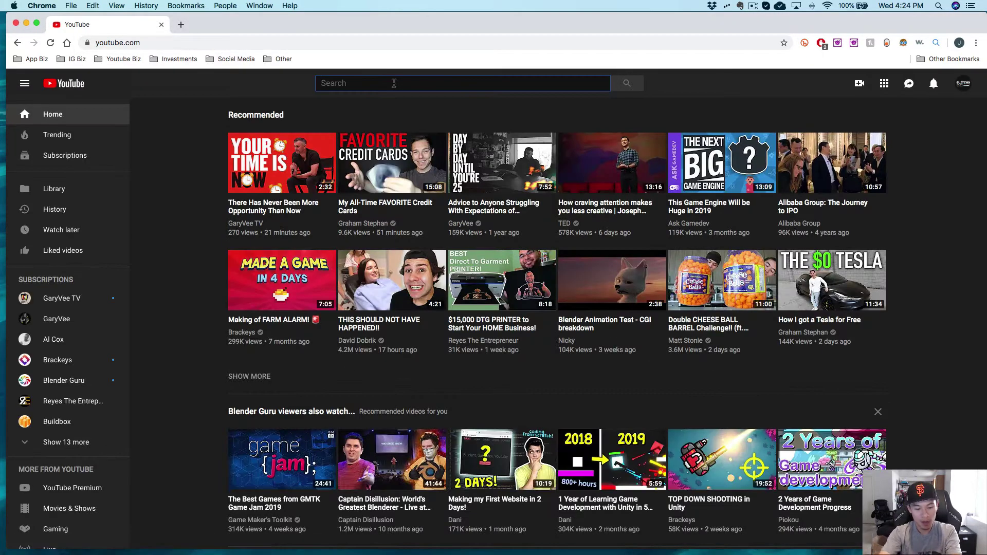
pyautogui.write('buildbox ')
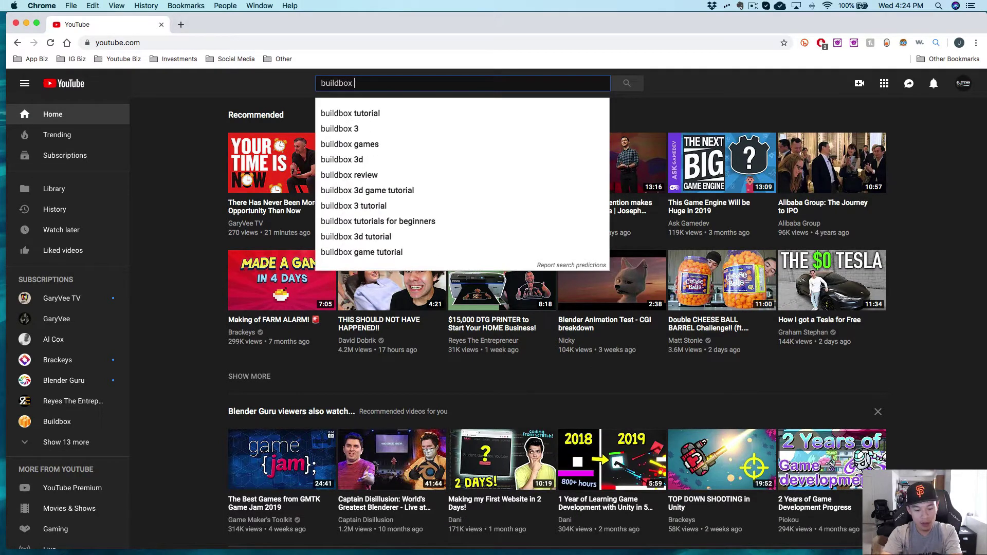
pyautogui.write('3 rpg')
pyautogui.press('Return')
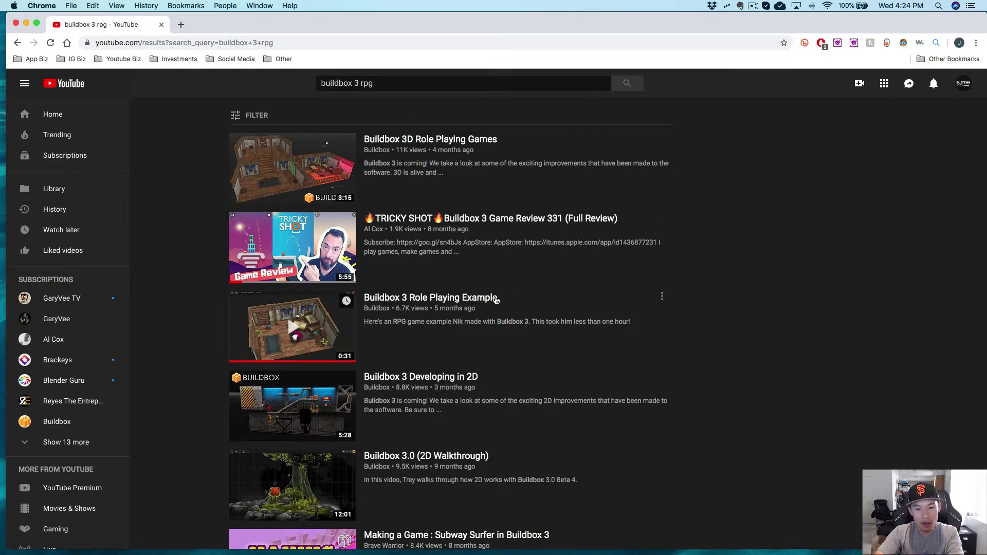
# Watch the "Buildbox 3 Role Playing Example" video, replay it from the start and pause it
pyautogui.click(485, 302)
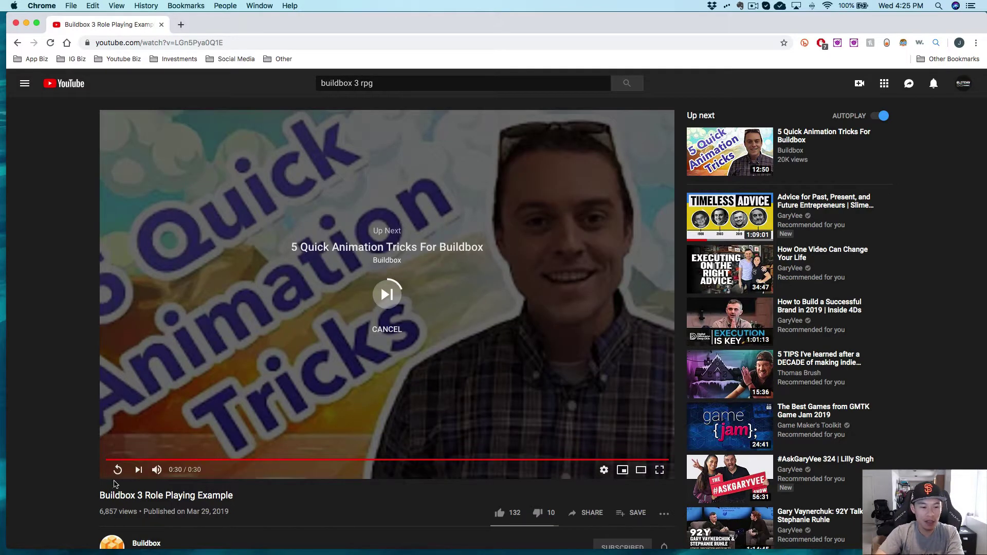
pyautogui.click(118, 470)
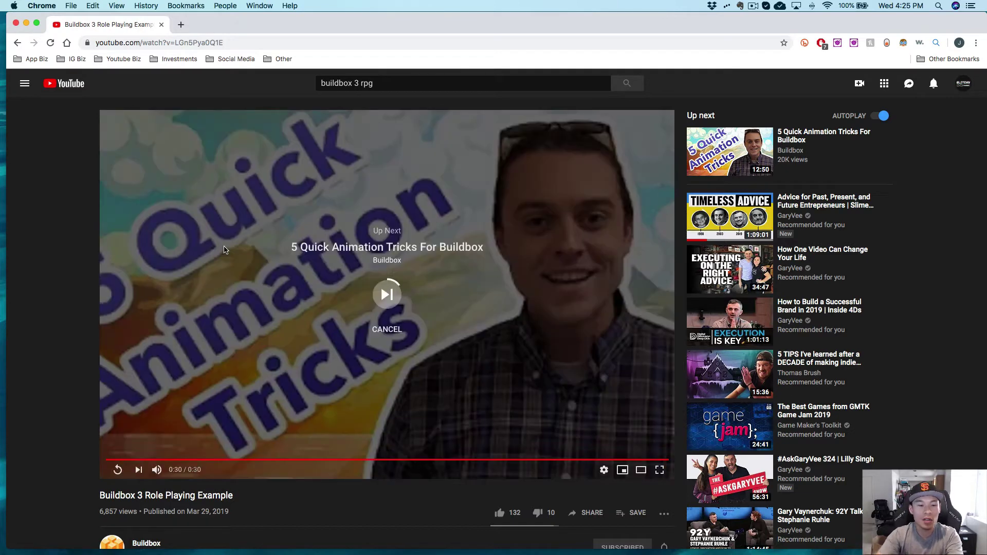
pyautogui.click(118, 469)
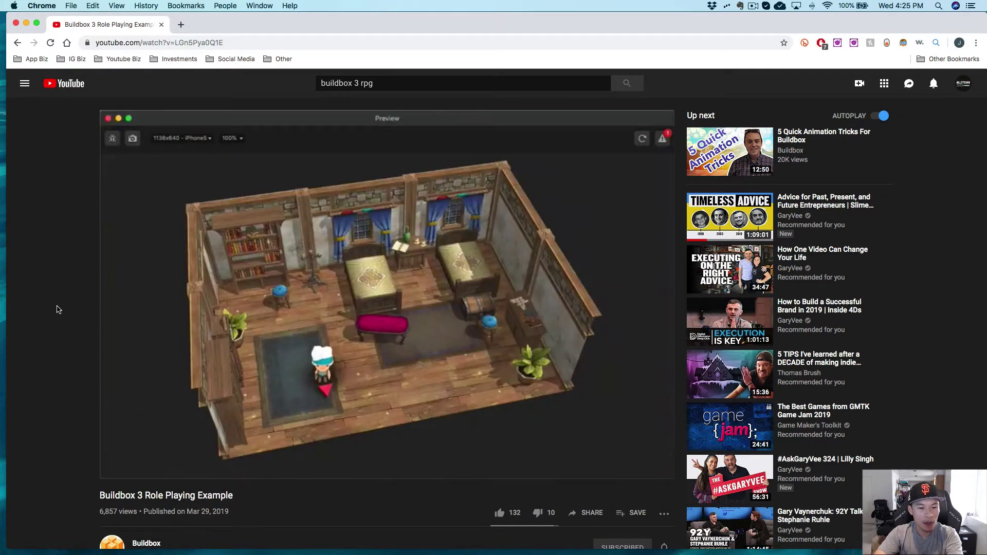
pyautogui.click(109, 412)
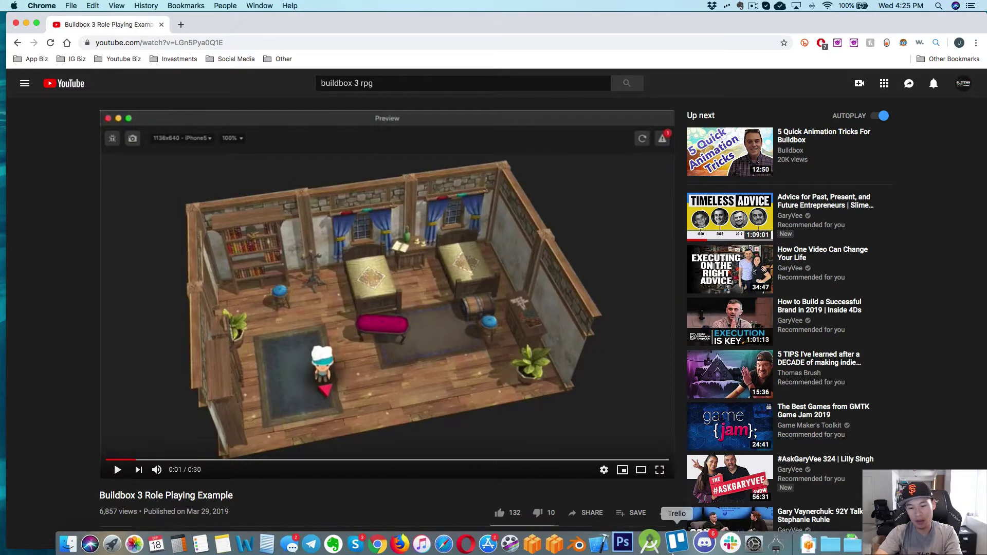
# Switch to Discord, search the Buildbox server for "rpg" and jump to the message sharing the RPG WALK file
pyautogui.click(672, 540)
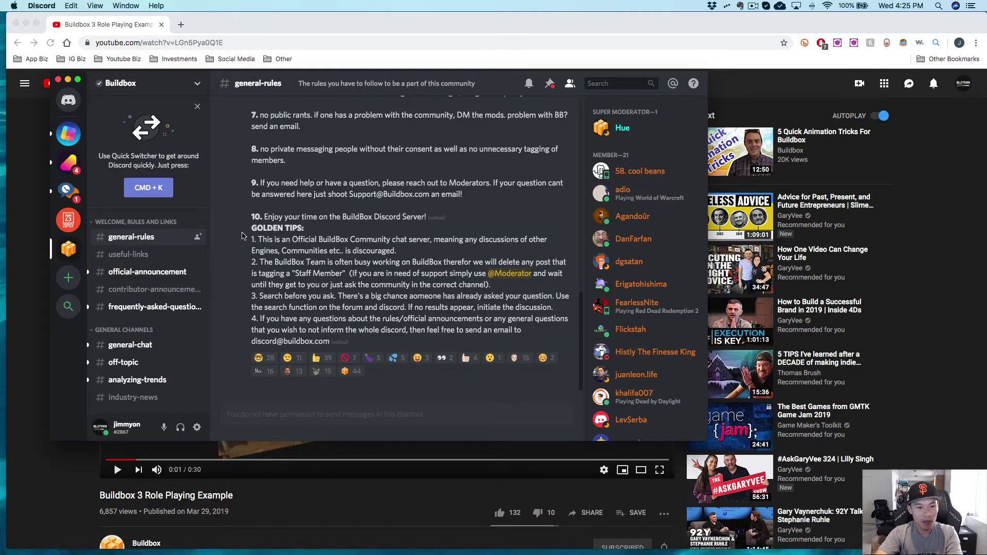
pyautogui.click(620, 84)
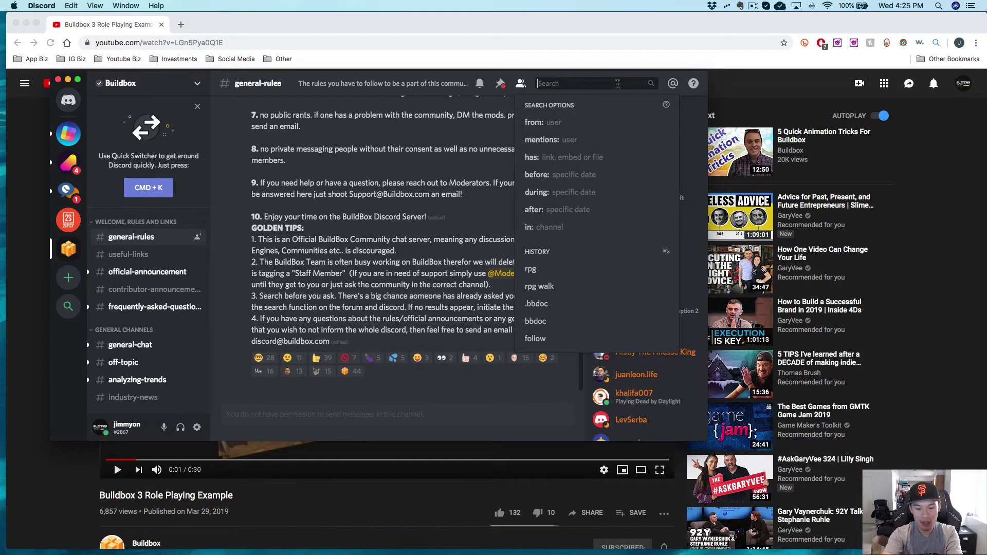
pyautogui.write('rpg')
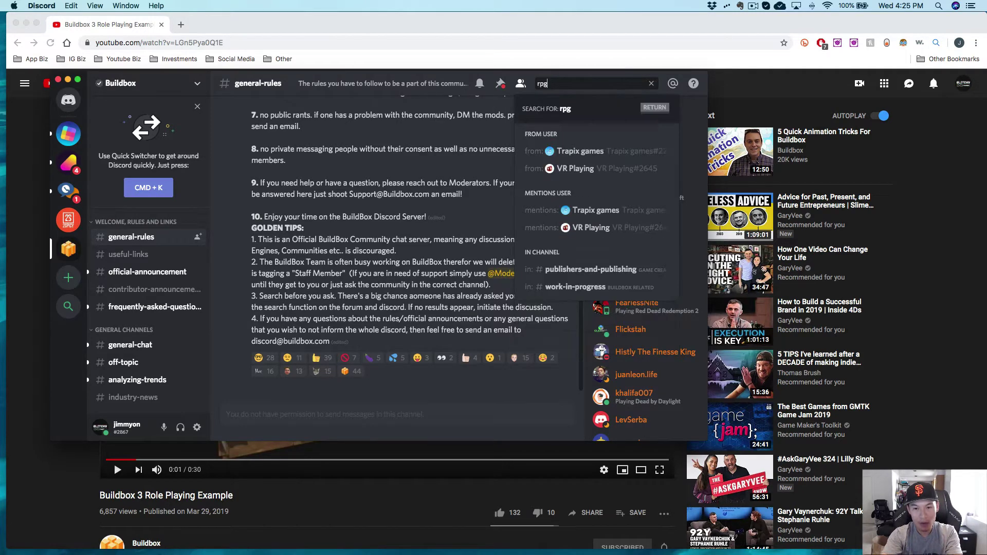
pyautogui.press('Return')
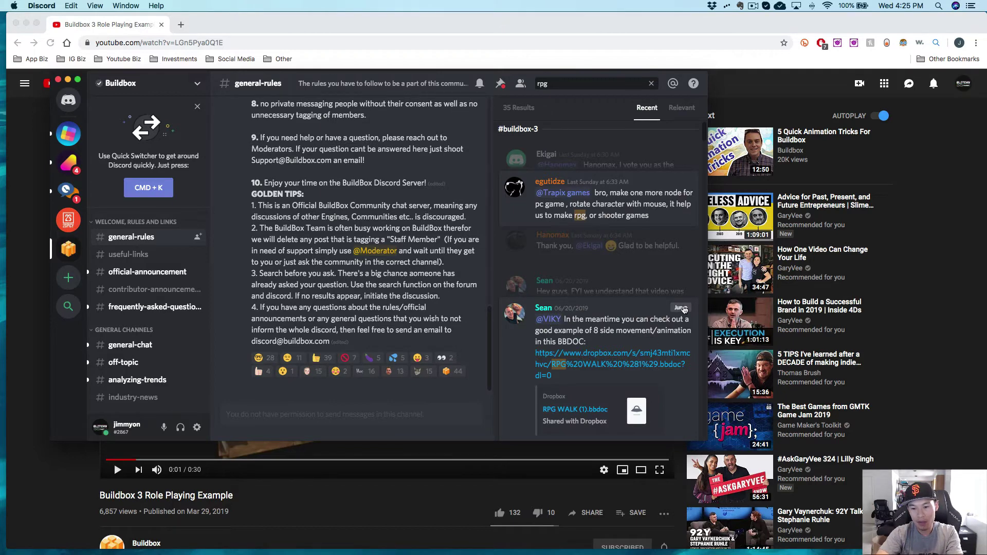
pyautogui.click(681, 308)
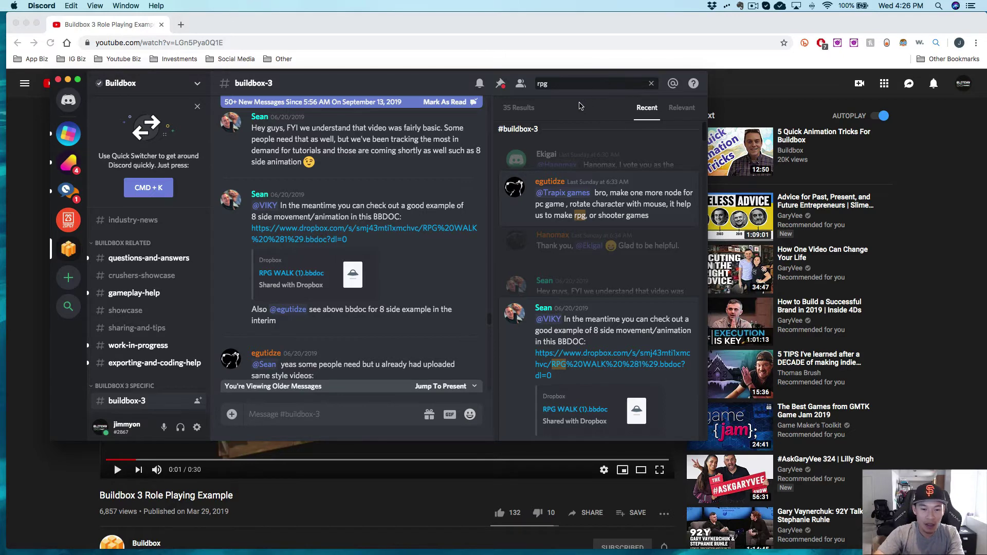
# Follow the message's Dropbox link and download RPG WALK (1).bbdoc
pyautogui.click(402, 232)
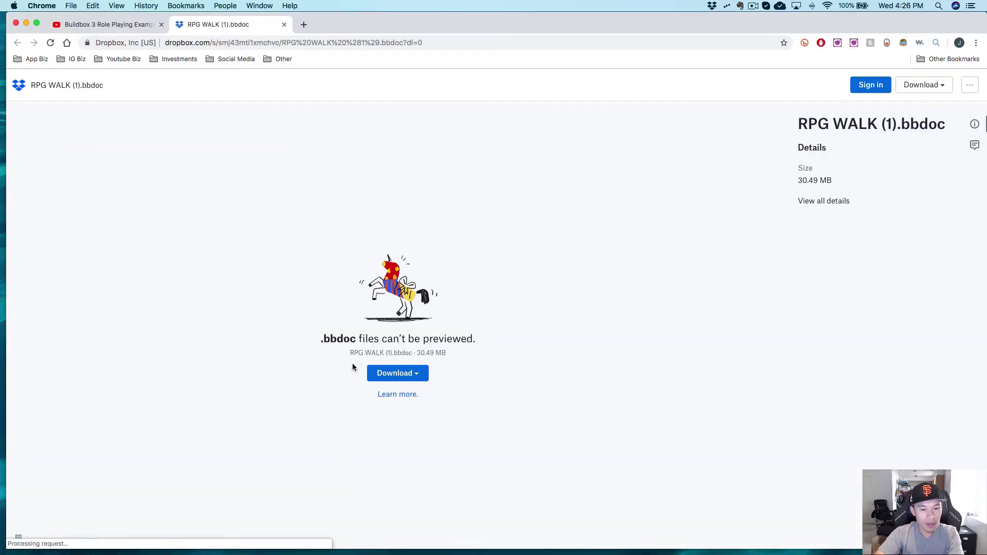
pyautogui.click(389, 372)
pyautogui.click(402, 403)
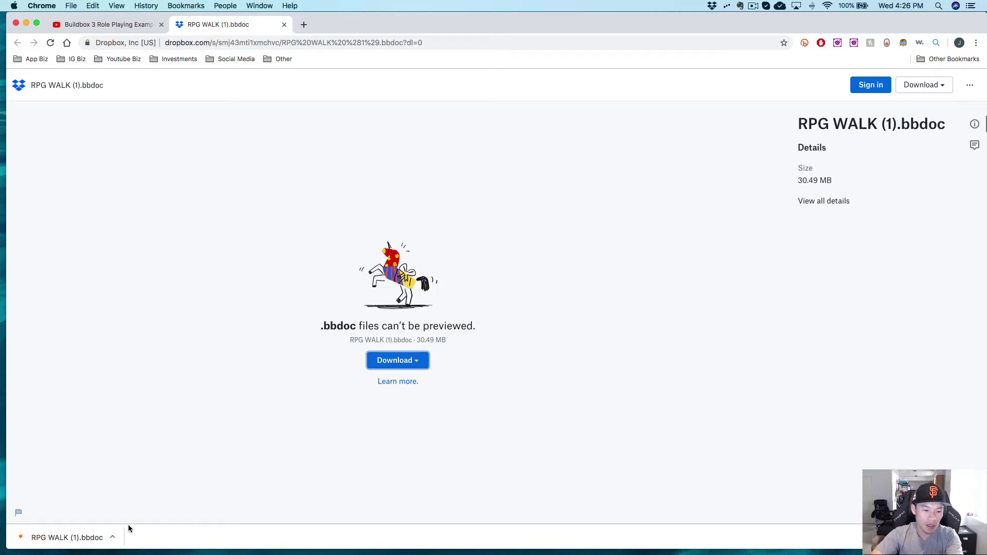
# Show the downloaded RPG WALK (1).bbdoc in Finder and open it with Buildbox 302
pyautogui.click(113, 538)
pyautogui.click(173, 527)
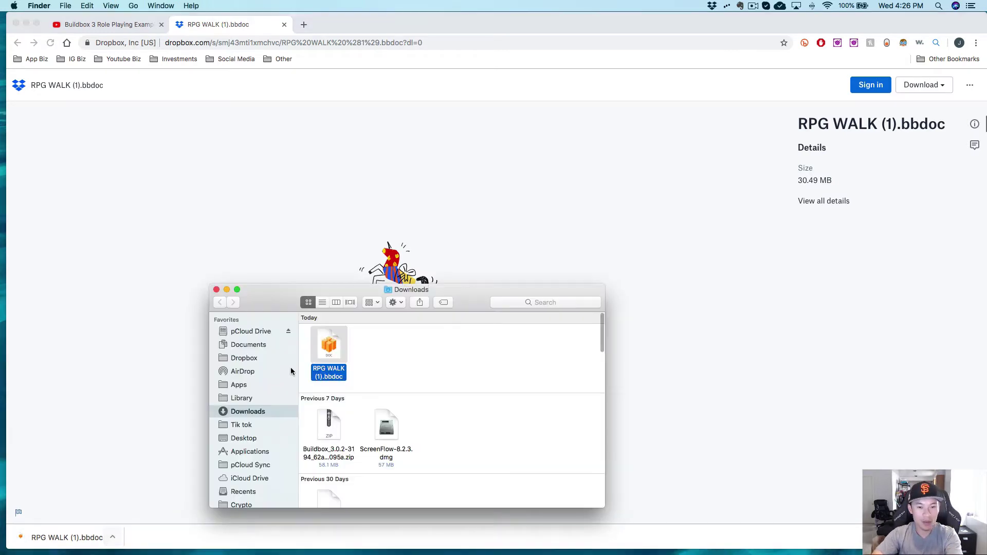
pyautogui.rightClick(334, 323)
pyautogui.moveTo(426, 338)
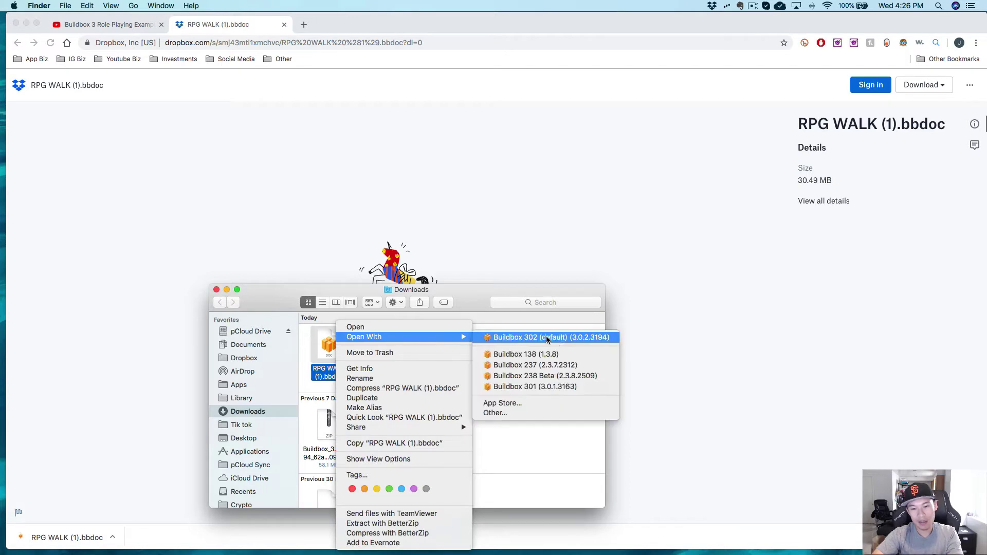
pyautogui.click(559, 339)
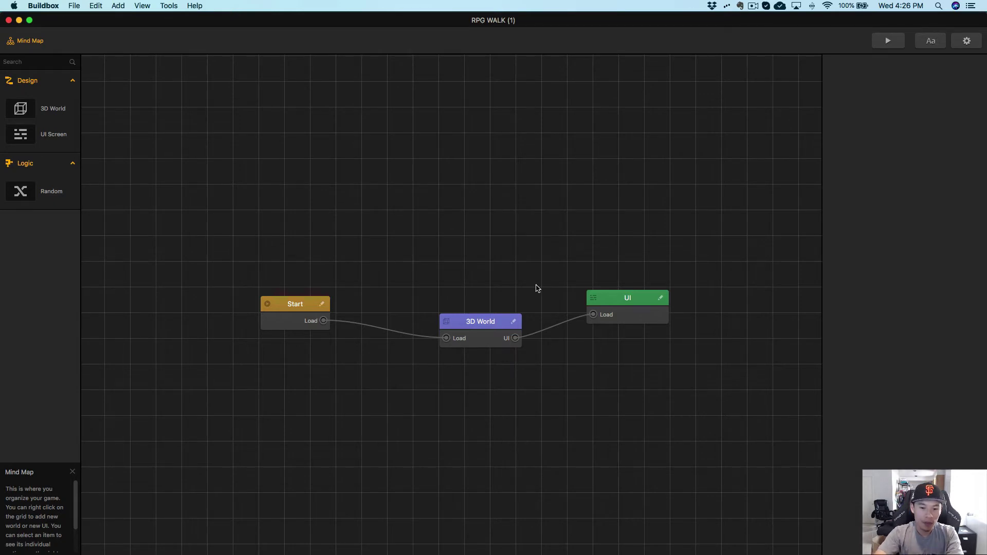
# Open the 3D World scene, preview the game by moving the character with the joystick, and close the preview
pyautogui.doubleClick(495, 322)
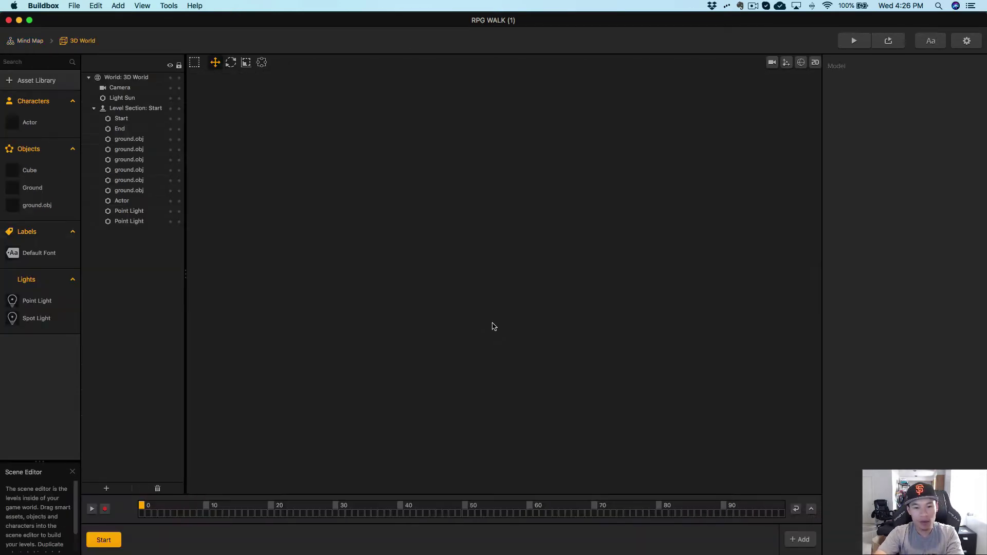
pyautogui.scroll(5, 288, 309)
pyautogui.moveTo(354, 277)
pyautogui.mouseDown(button='right')
pyautogui.moveTo(348, 289)
pyautogui.moveTo(370, 273)
pyautogui.mouseUp(button='right')
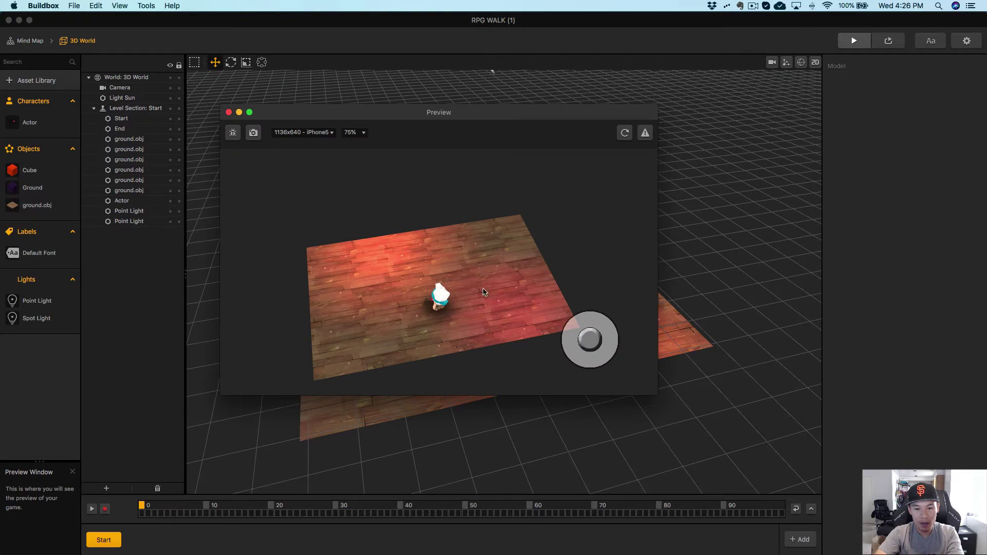
pyautogui.moveTo(587, 350)
pyautogui.mouseDown()
pyautogui.moveTo(599, 332)
pyautogui.moveTo(580, 354)
pyautogui.moveTo(594, 320)
pyautogui.moveTo(610, 340)
pyautogui.moveTo(595, 313)
pyautogui.moveTo(564, 308)
pyautogui.moveTo(536, 320)
pyautogui.moveTo(542, 342)
pyautogui.moveTo(575, 348)
pyautogui.moveTo(597, 332)
pyautogui.moveTo(604, 359)
pyautogui.moveTo(558, 355)
pyautogui.moveTo(554, 325)
pyautogui.moveTo(613, 337)
pyautogui.moveTo(545, 354)
pyautogui.moveTo(549, 331)
pyautogui.moveTo(580, 359)
pyautogui.moveTo(605, 343)
pyautogui.mouseUp()
pyautogui.click(228, 112)
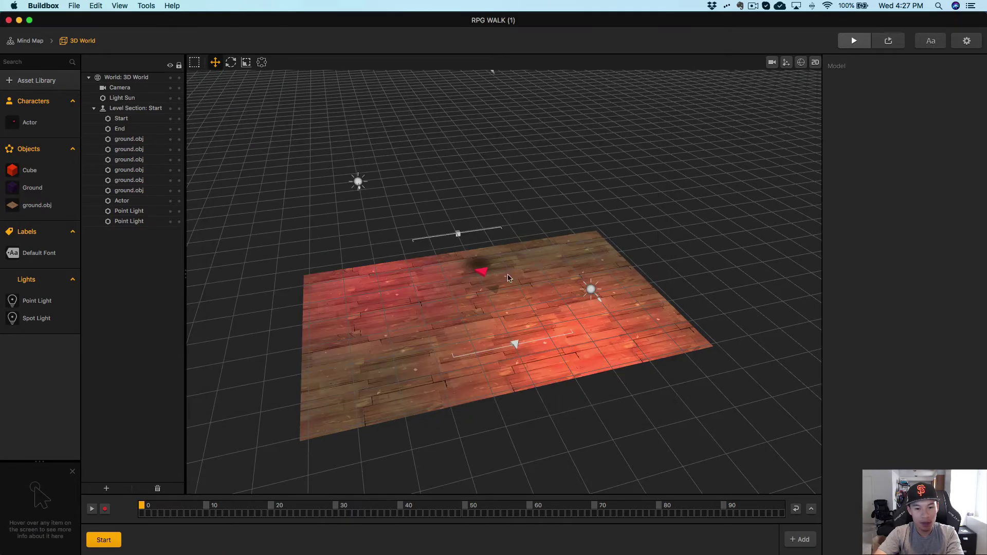
# Inspect the Actor up close in the 3D World scene and open its node map
pyautogui.click(492, 288)
pyautogui.scroll(5, 462, 288)
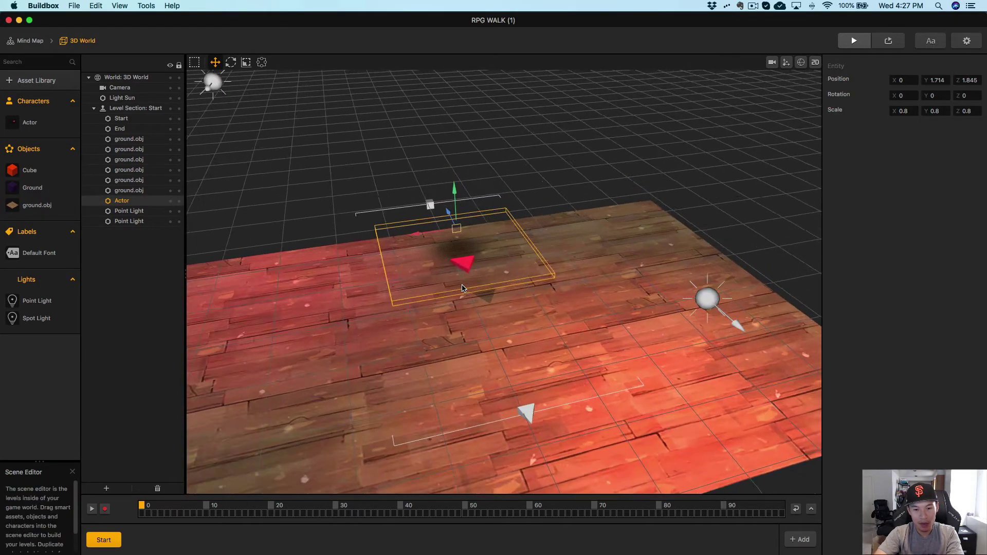
pyautogui.moveTo(372, 268); pyautogui.dragTo(442, 272, button='middle')
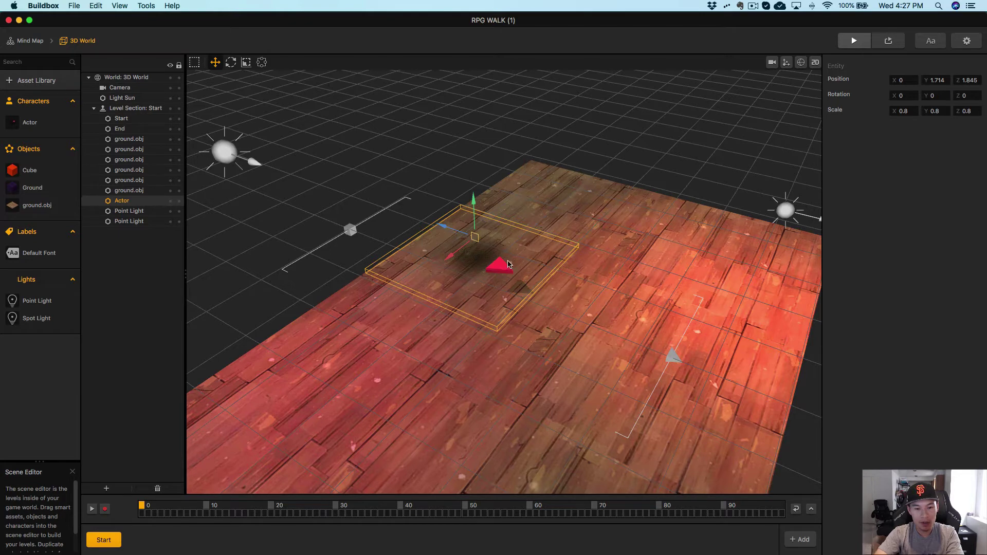
pyautogui.click(32, 124)
pyautogui.doubleClick(32, 123)
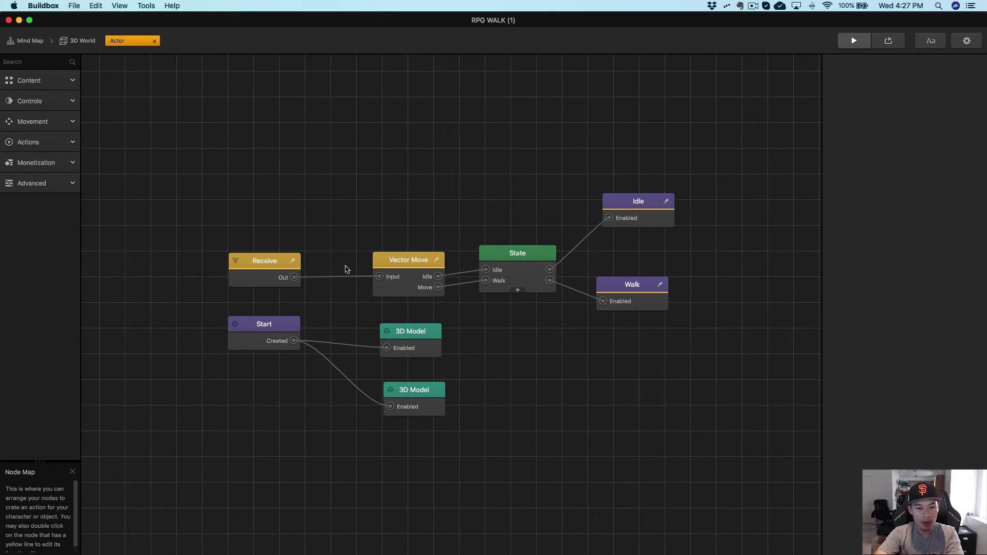
# Examine the settings of the Start node and both 3D Model nodes, including the first model's texture in the Sprite Editor
pyautogui.click(291, 326)
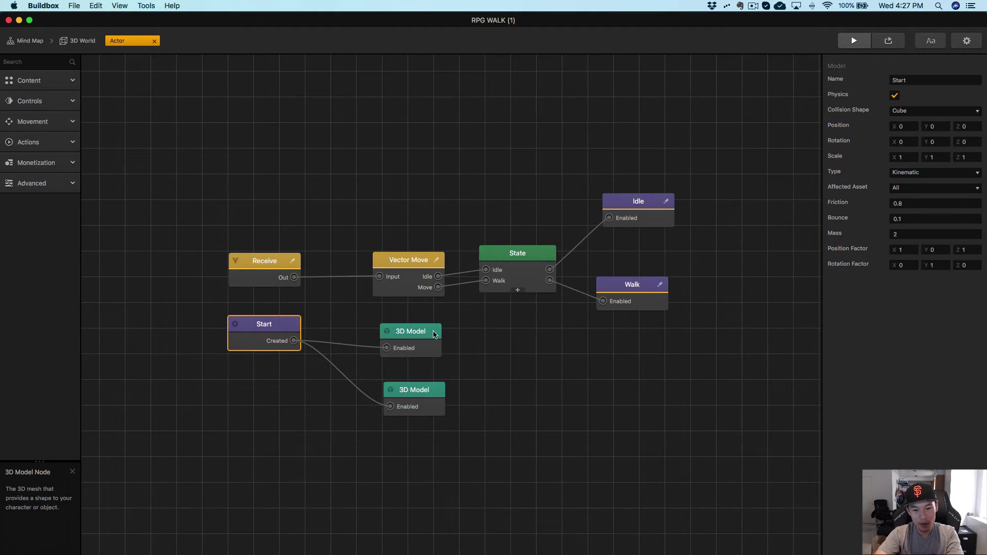
pyautogui.click(432, 333)
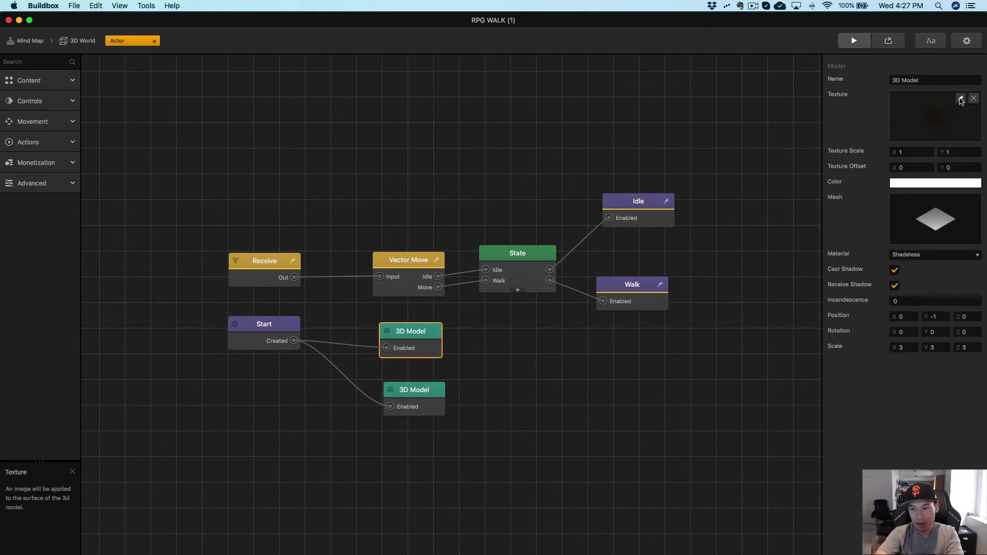
pyautogui.click(960, 102)
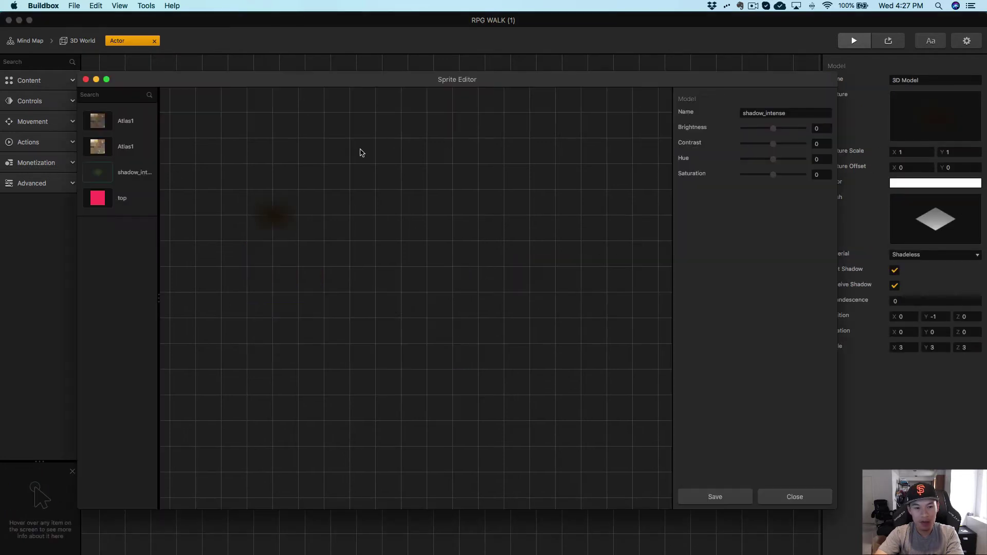
pyautogui.click(86, 80)
pyautogui.click(440, 392)
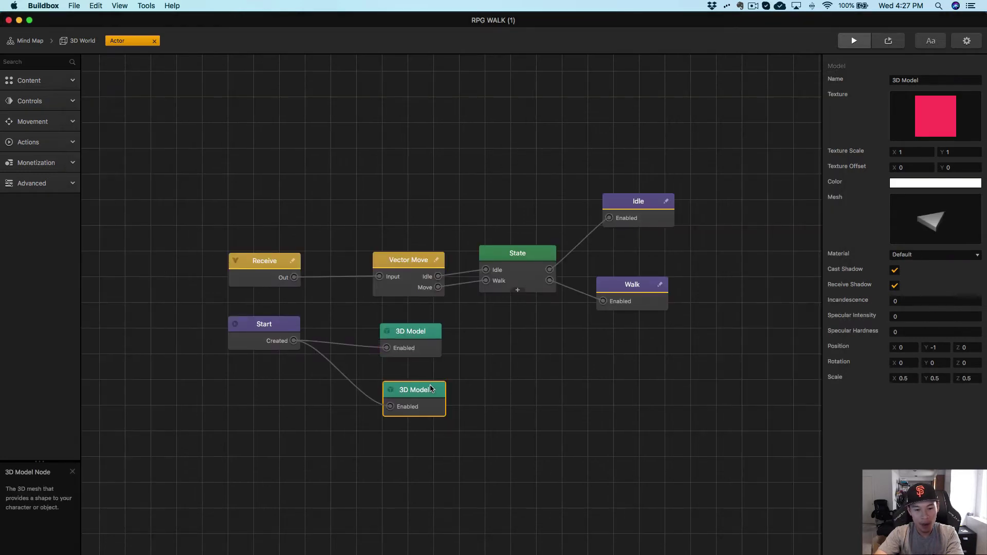
pyautogui.moveTo(961, 103)
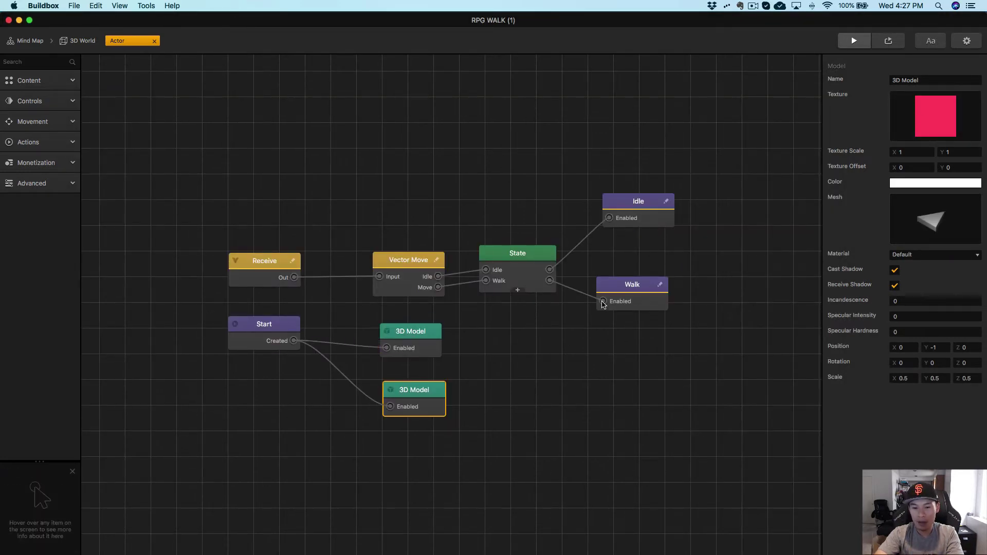
pyautogui.click(486, 332)
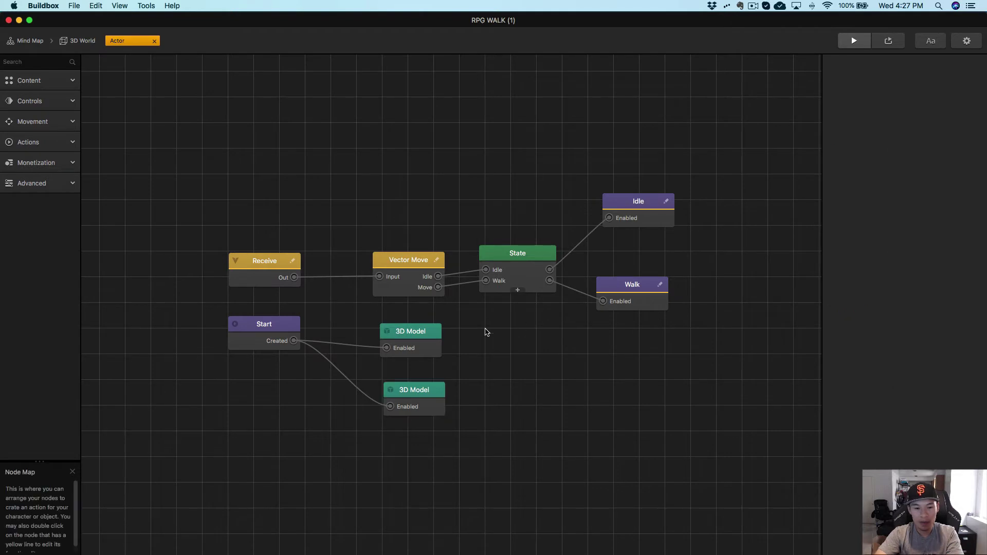
# Examine the Vector Move node's script, close it and select the State node to check its settings
pyautogui.click(415, 263)
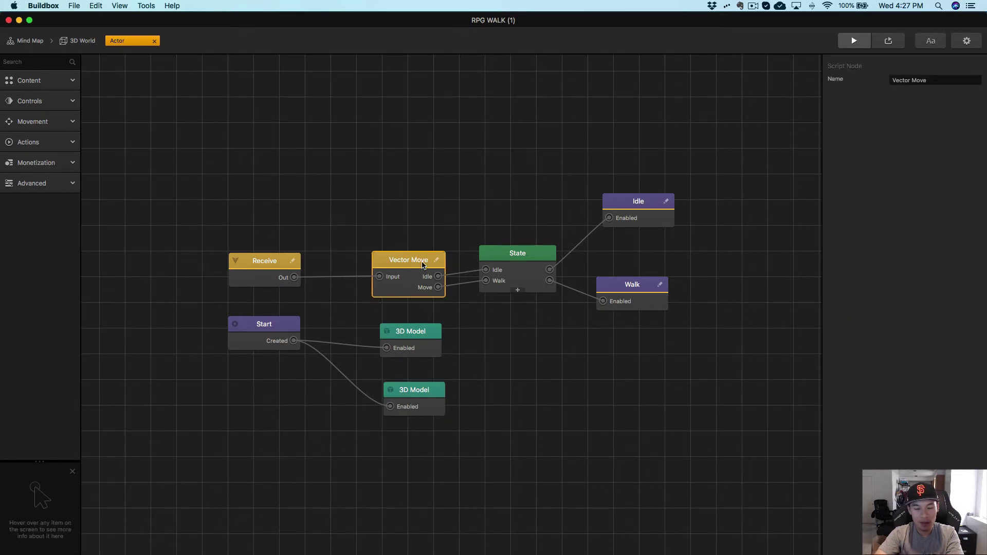
pyautogui.doubleClick(423, 265)
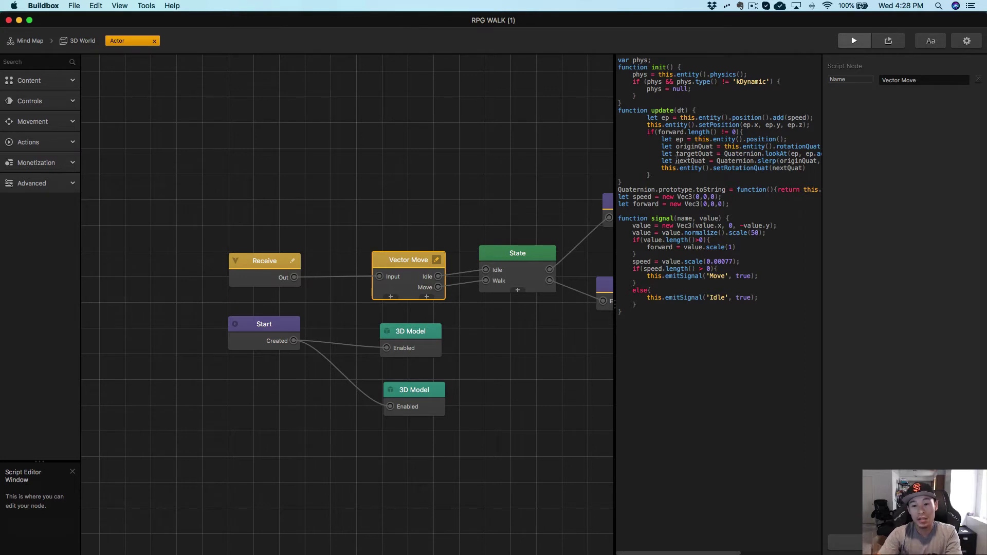
pyautogui.click(517, 173)
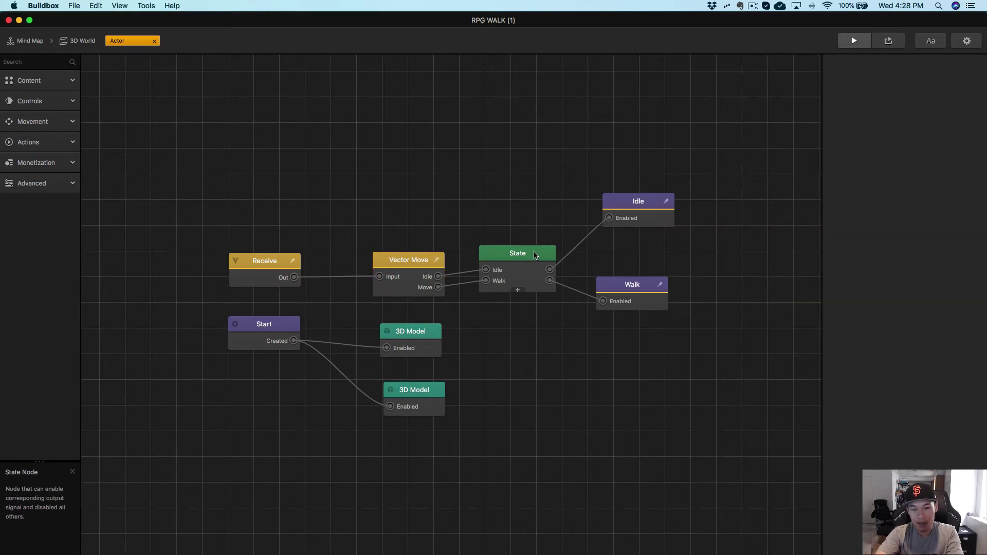
pyautogui.click(535, 255)
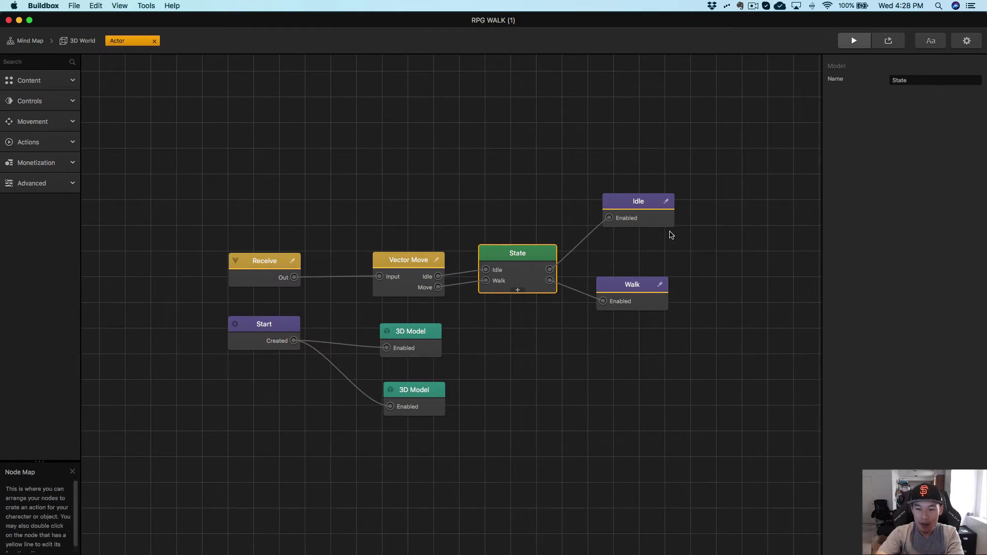
# Examine the Idle node's directional animations, play the Up animation in the Animation Editor and close the editor
pyautogui.click(657, 206)
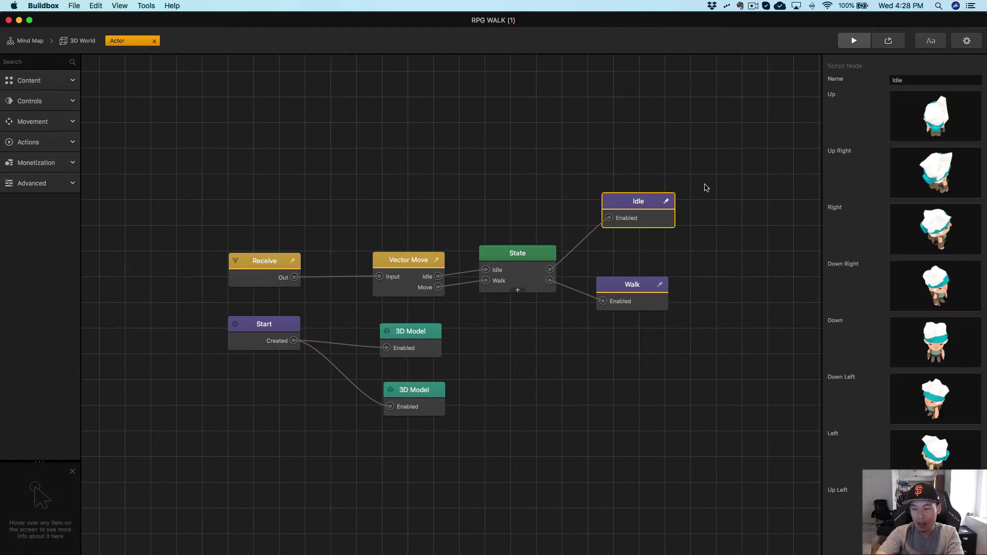
pyautogui.moveTo(955, 97)
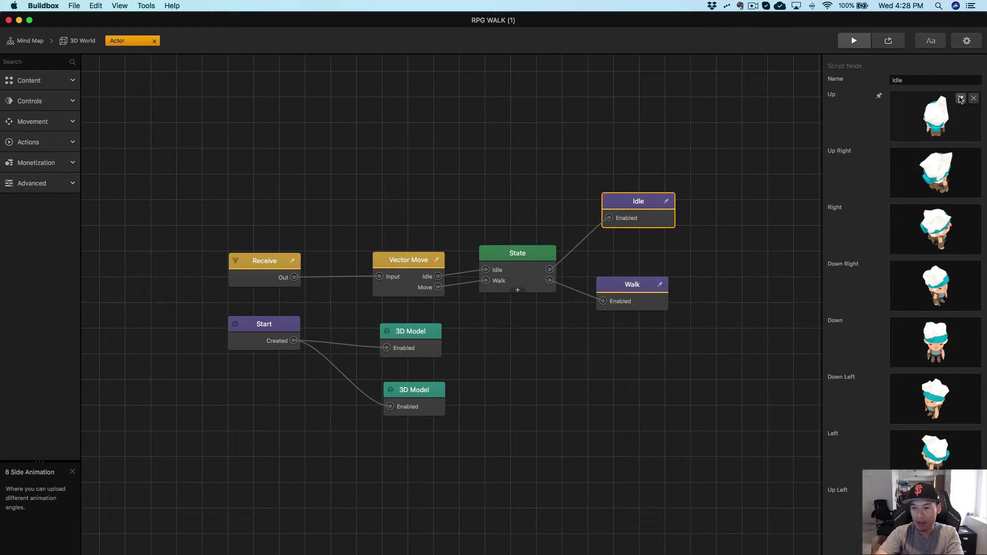
pyautogui.click(961, 99)
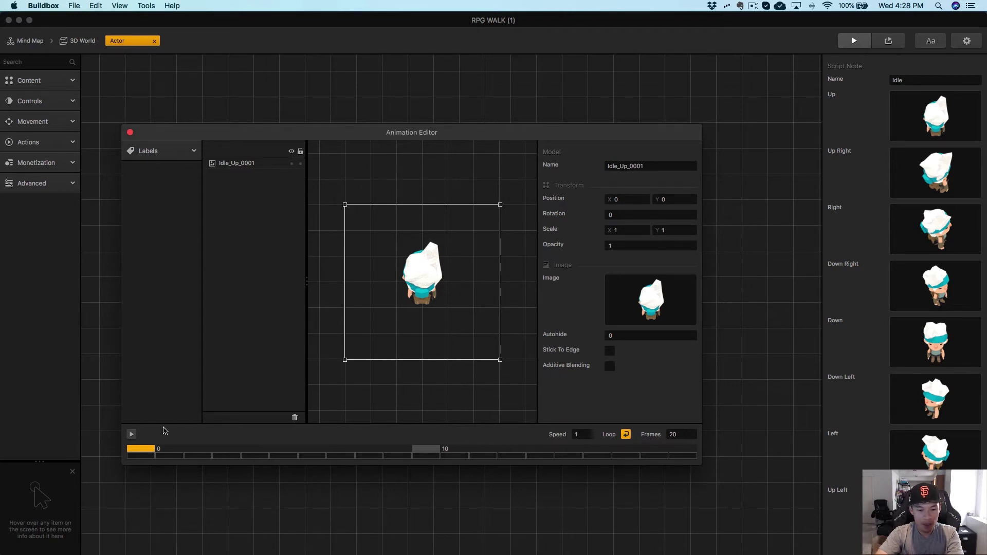
pyautogui.click(131, 435)
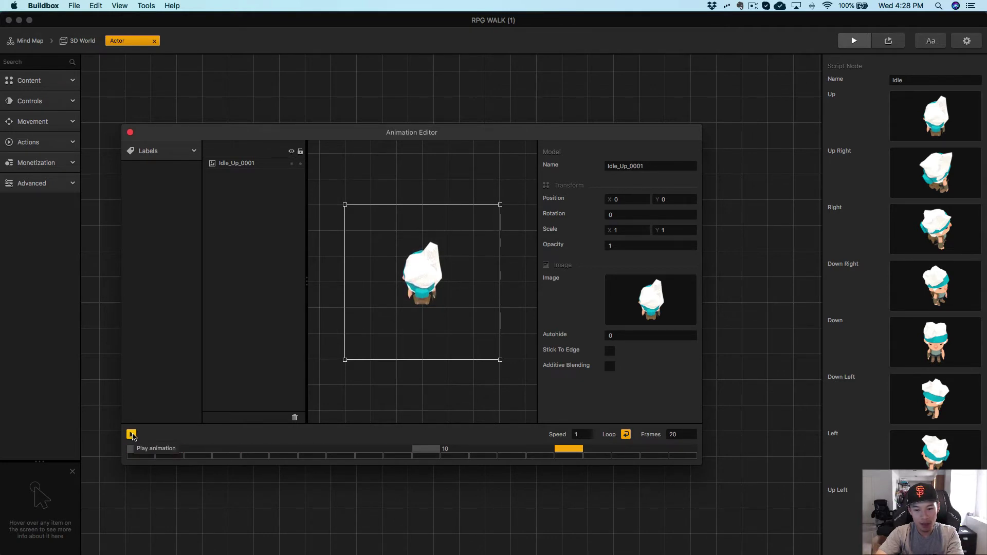
pyautogui.click(132, 435)
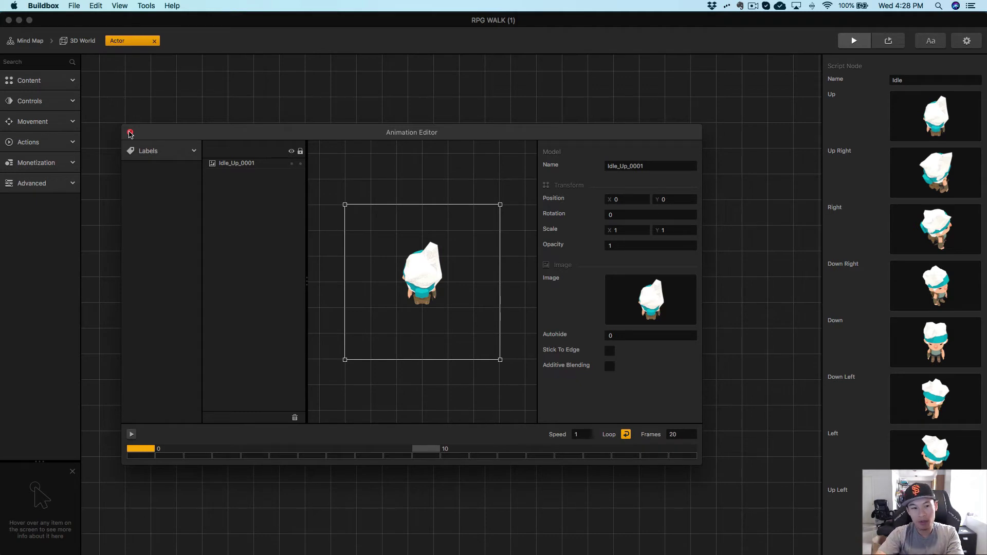
pyautogui.click(130, 134)
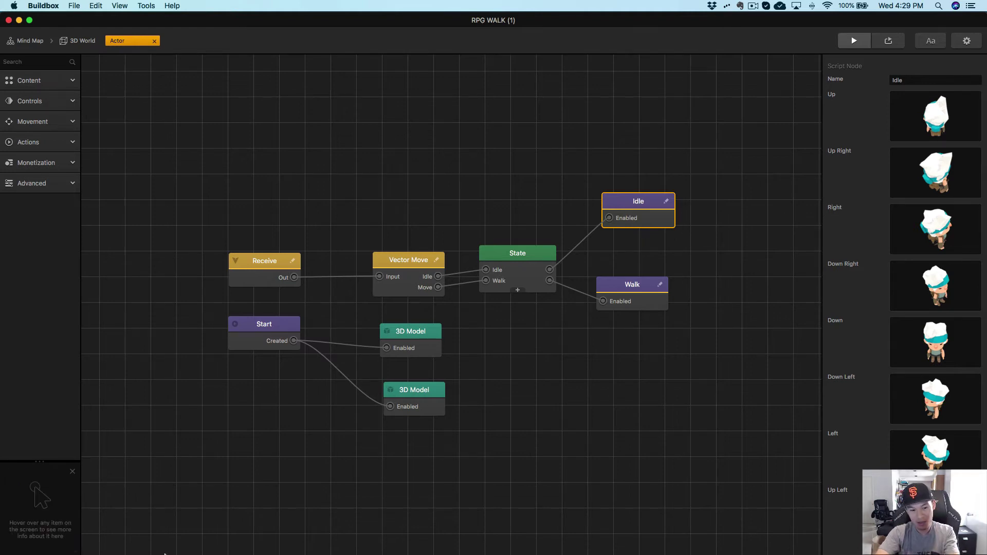
# Calculate 20 × 8 in Calculator, then return to Buildbox with the Idle node selected
pyautogui.click(179, 540)
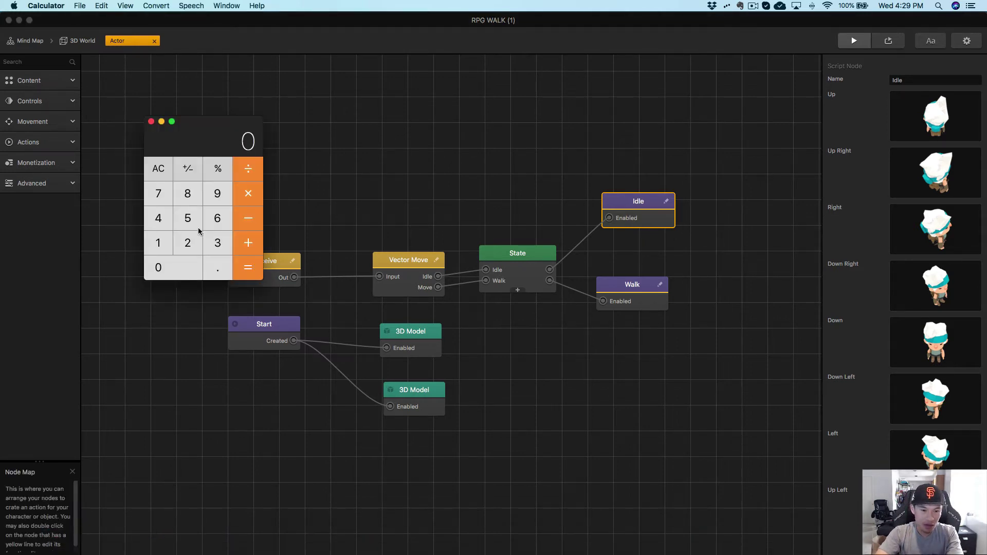
pyautogui.click(190, 243)
pyautogui.write('0')
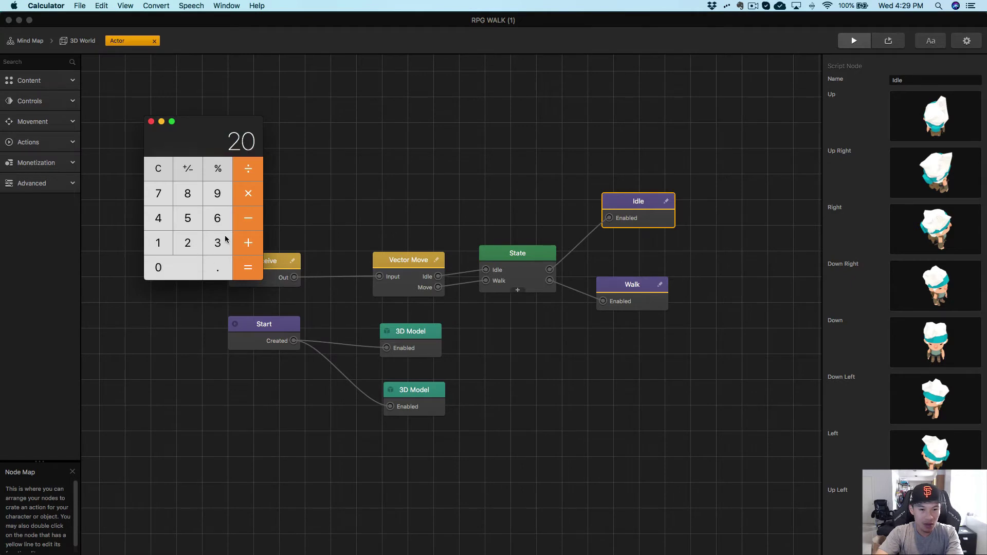
pyautogui.click(248, 193)
pyautogui.click(188, 193)
pyautogui.click(245, 264)
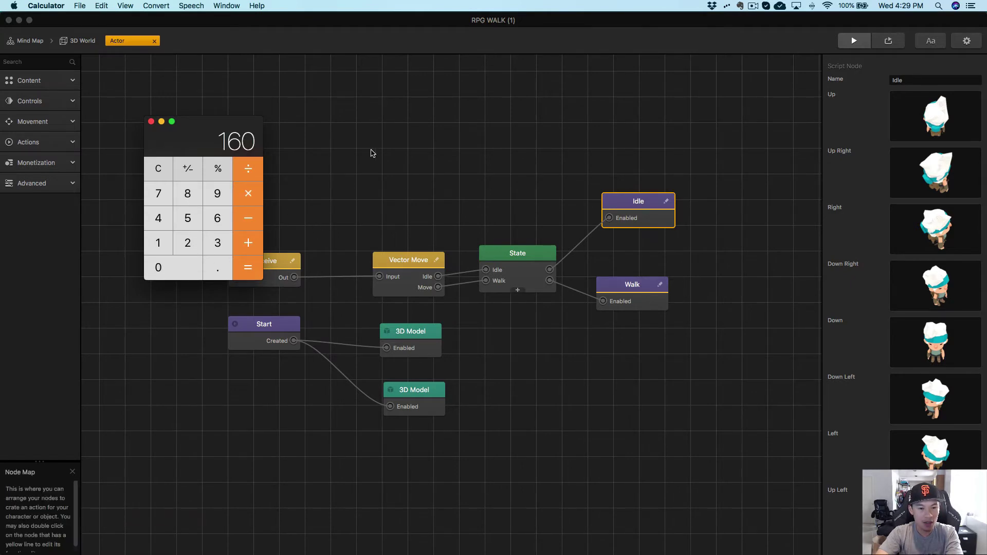
pyautogui.click(714, 207)
pyautogui.click(648, 209)
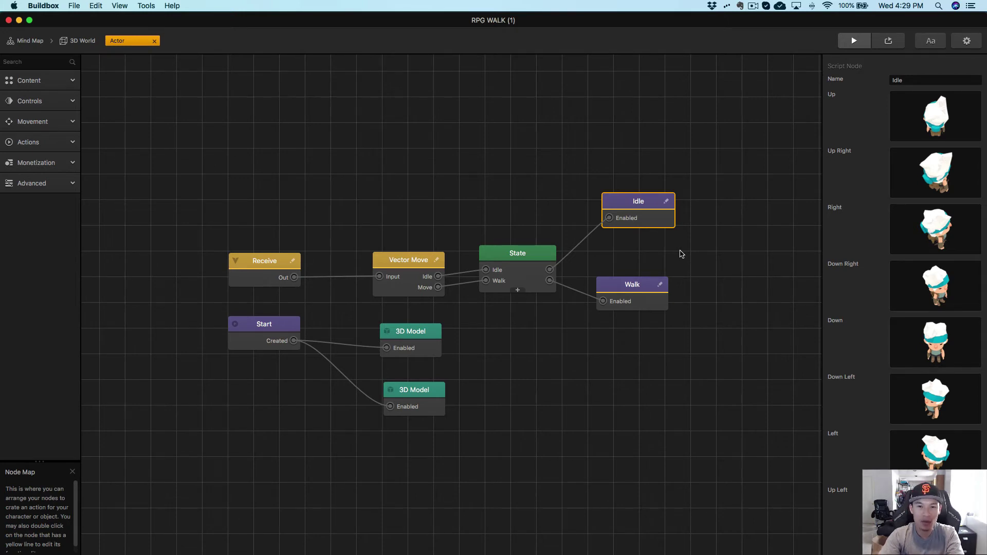
# Close the Actor node map and start an iOS export of the project with the default bundle ID com.companyname.gamename
pyautogui.click(155, 42)
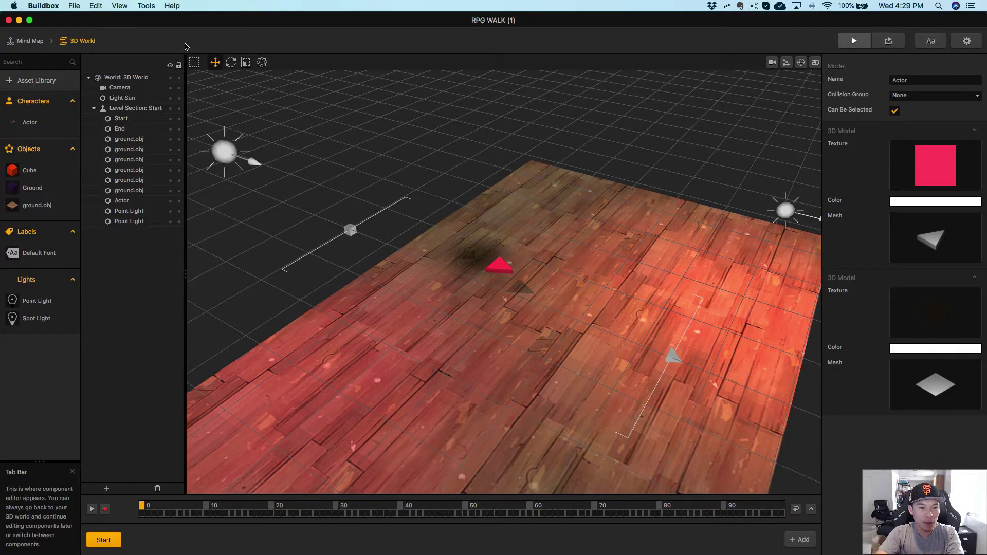
pyautogui.click(74, 5)
pyautogui.moveTo(128, 73)
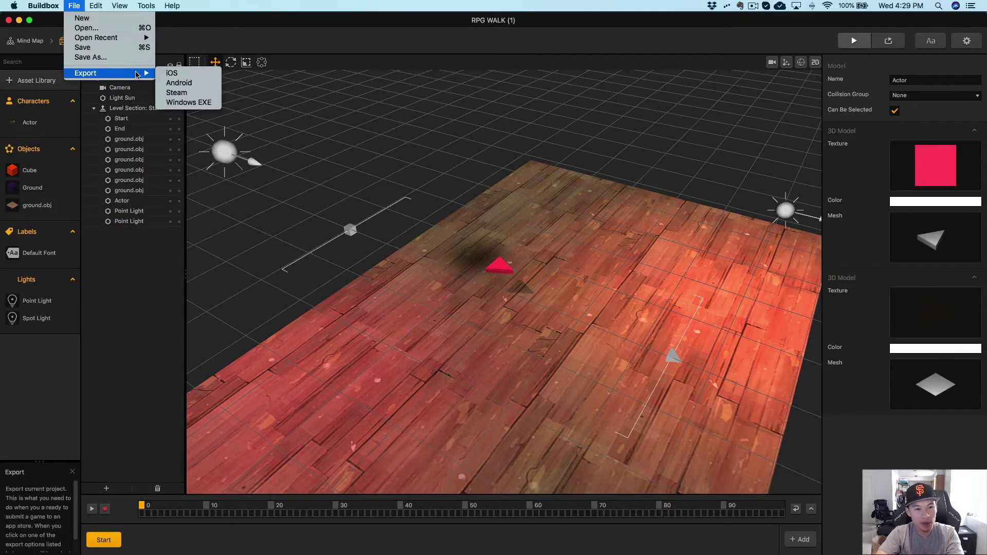
pyautogui.click(181, 76)
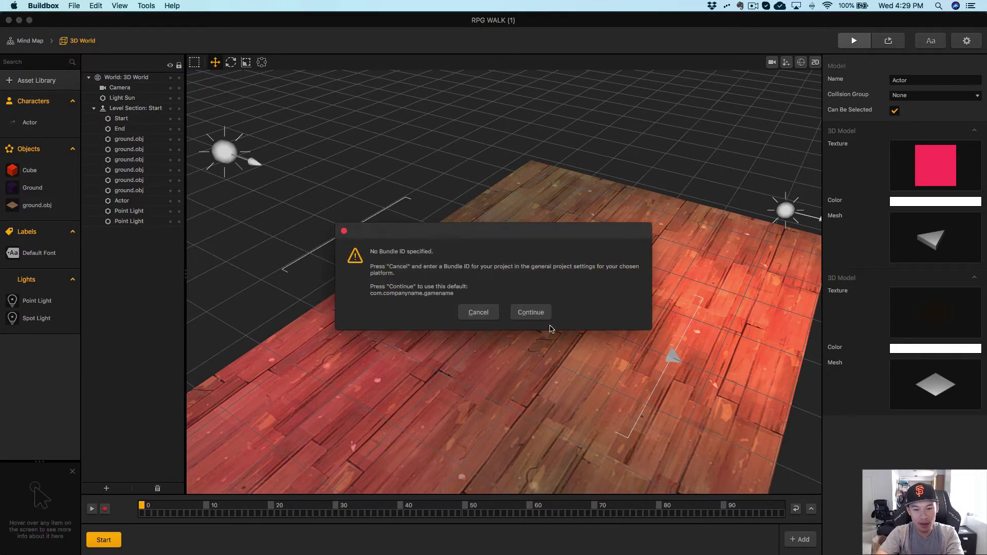
pyautogui.click(538, 314)
pyautogui.click(533, 305)
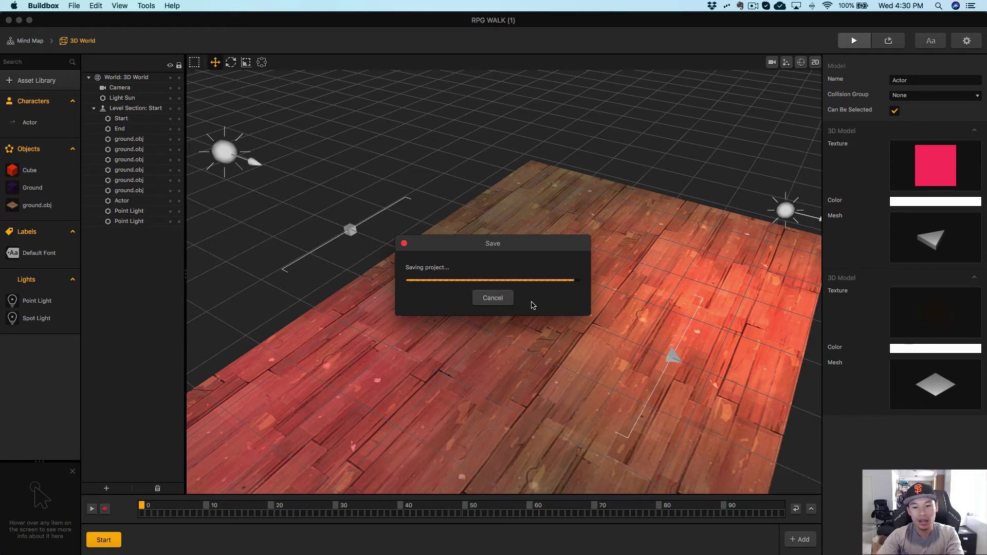
# Save the iOS export to the Desktop as RPG WALK (1)
pyautogui.press('super+shift+s')
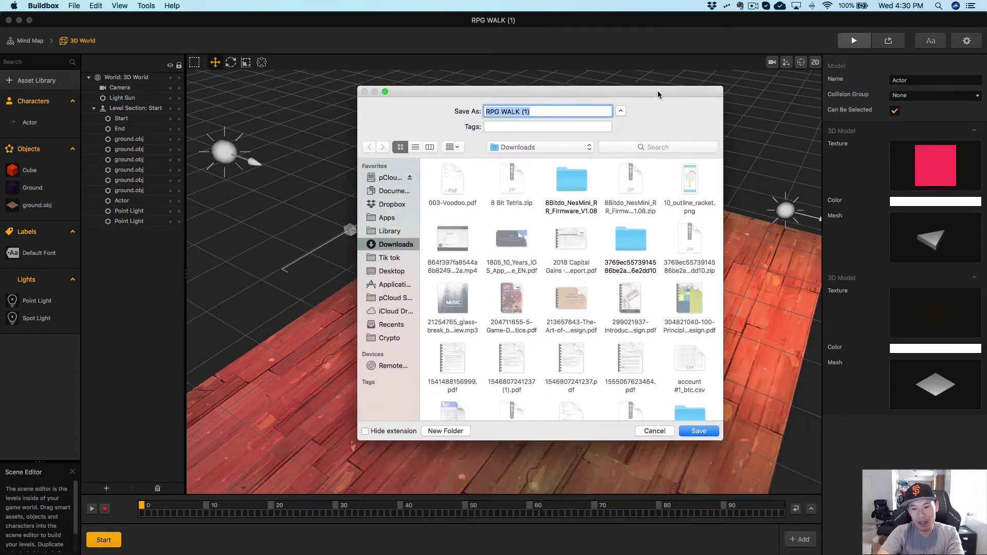
pyautogui.moveTo(658, 94); pyautogui.dragTo(655, 90)
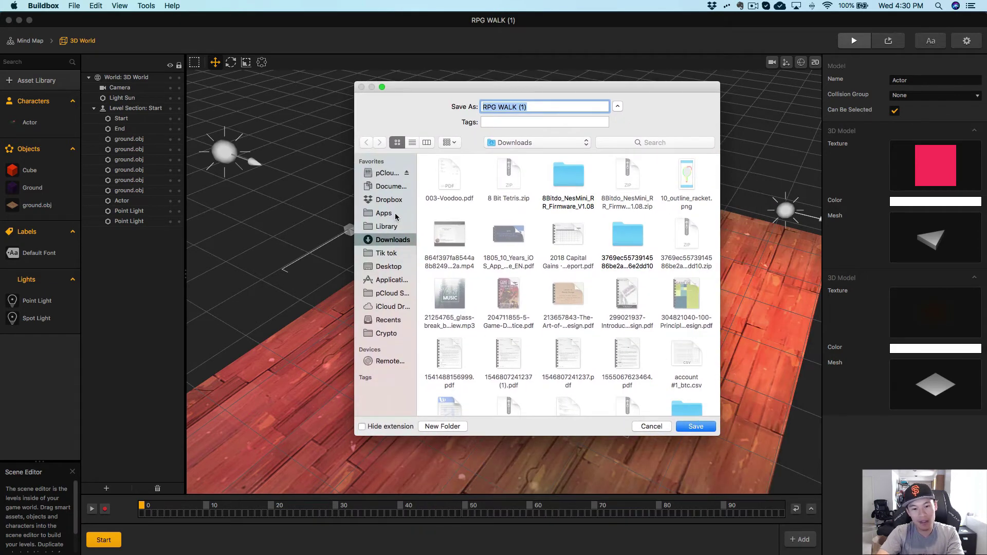
pyautogui.click(404, 268)
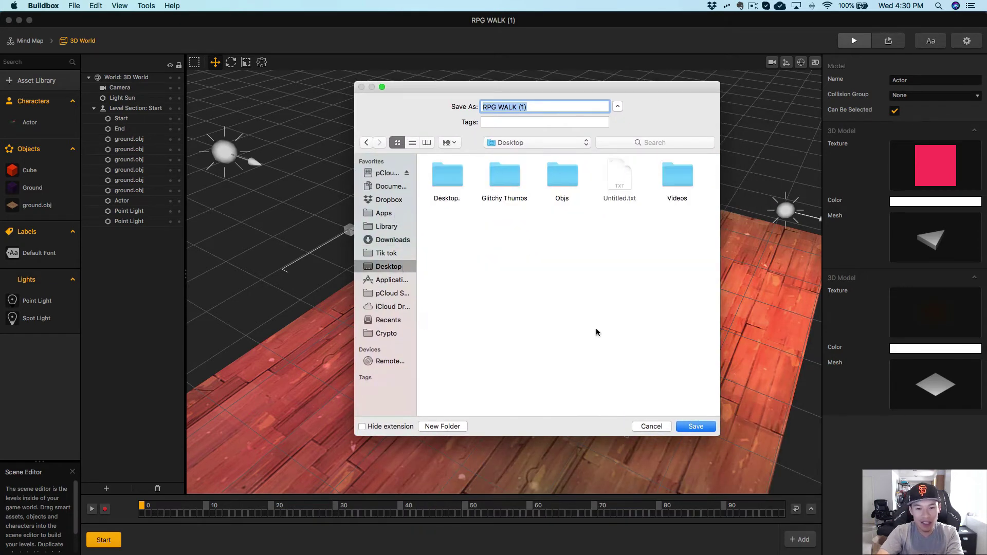
pyautogui.click(698, 426)
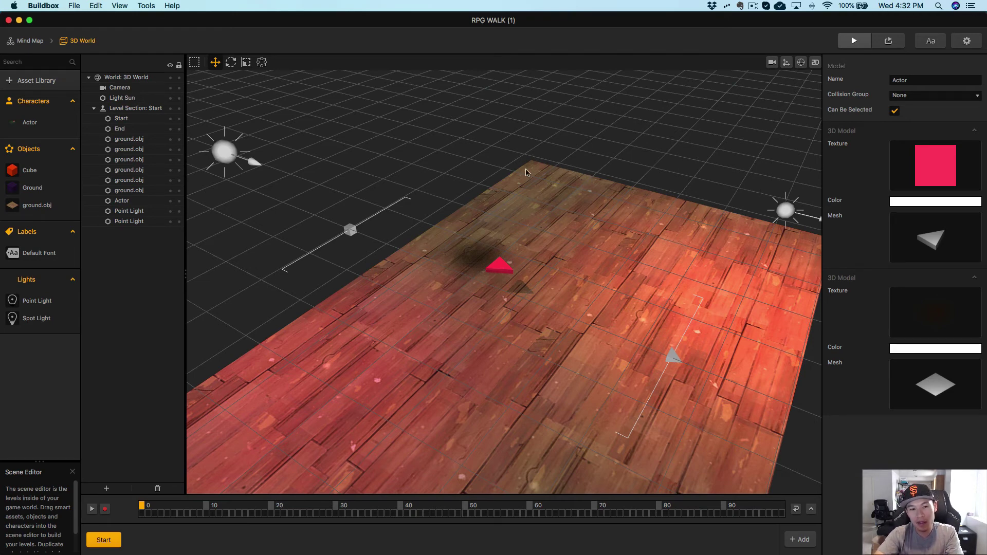
# Reveal the desktop and open the ios folder inside the exported RPG WALK (1) folder
pyautogui.press('F11')
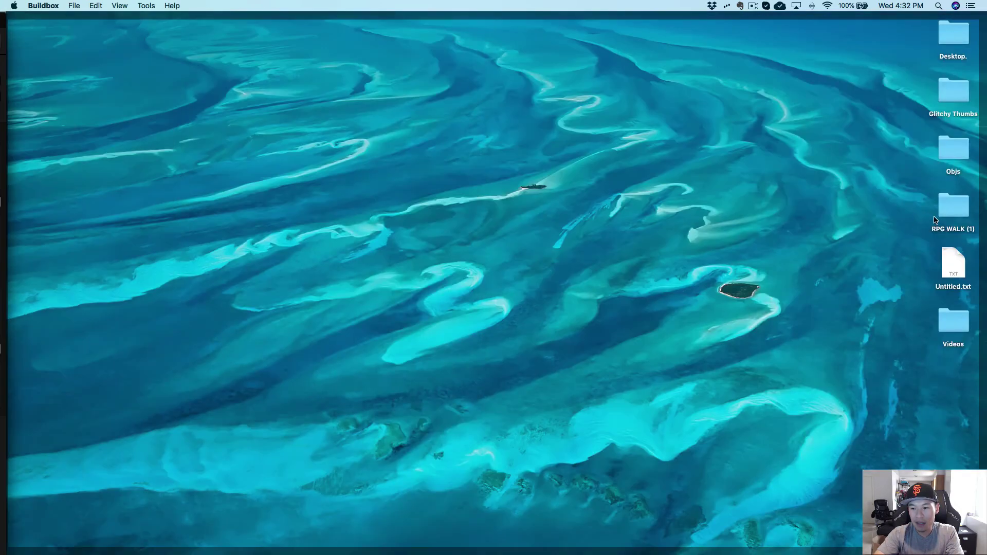
pyautogui.doubleClick(954, 206)
pyautogui.moveTo(473, 307); pyautogui.dragTo(475, 247)
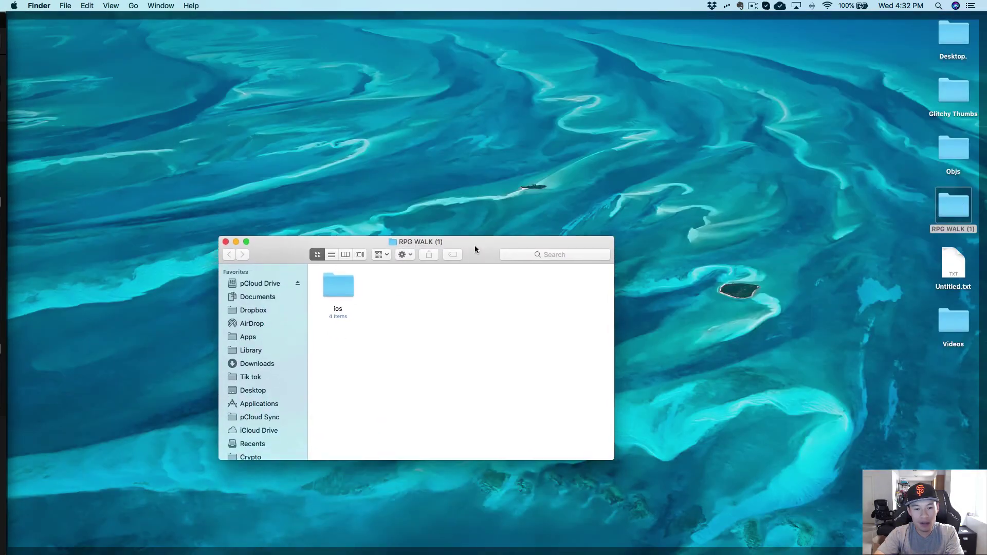
pyautogui.doubleClick(327, 284)
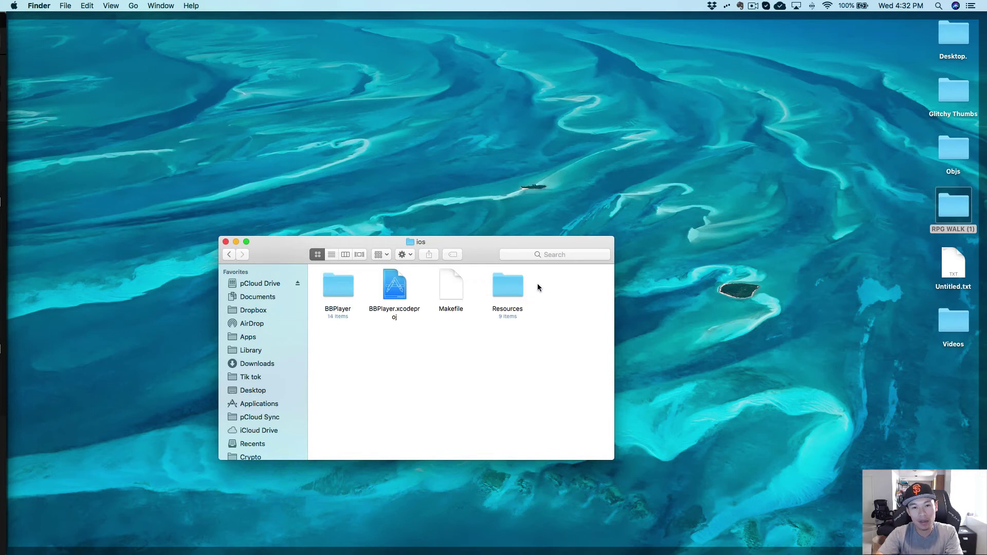
pyautogui.click(233, 255)
pyautogui.doubleClick(339, 286)
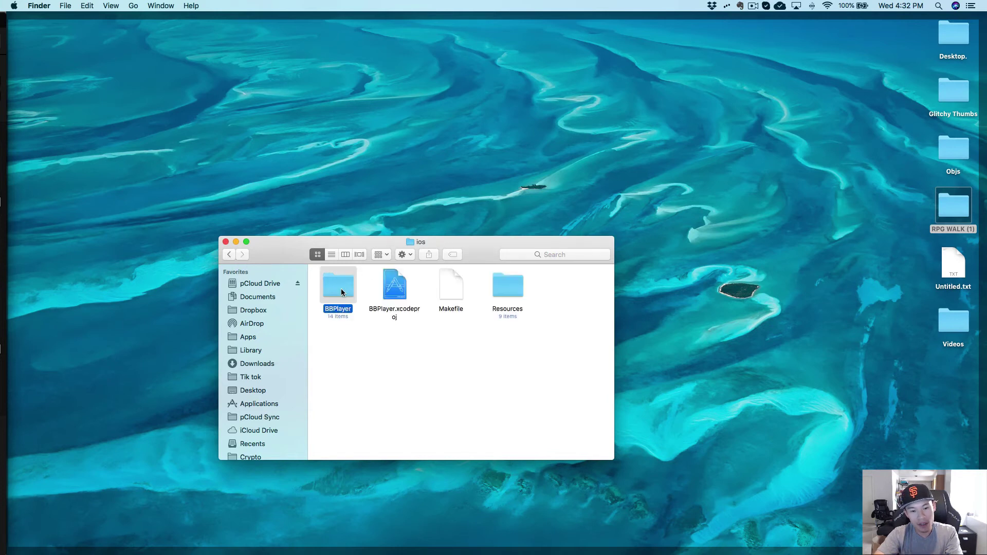
# Go through Resources, data and atlases in the export and view the sprite atlas atlas_ID1412.png in Preview
pyautogui.click(490, 394)
pyautogui.doubleClick(509, 288)
pyautogui.doubleClick(342, 284)
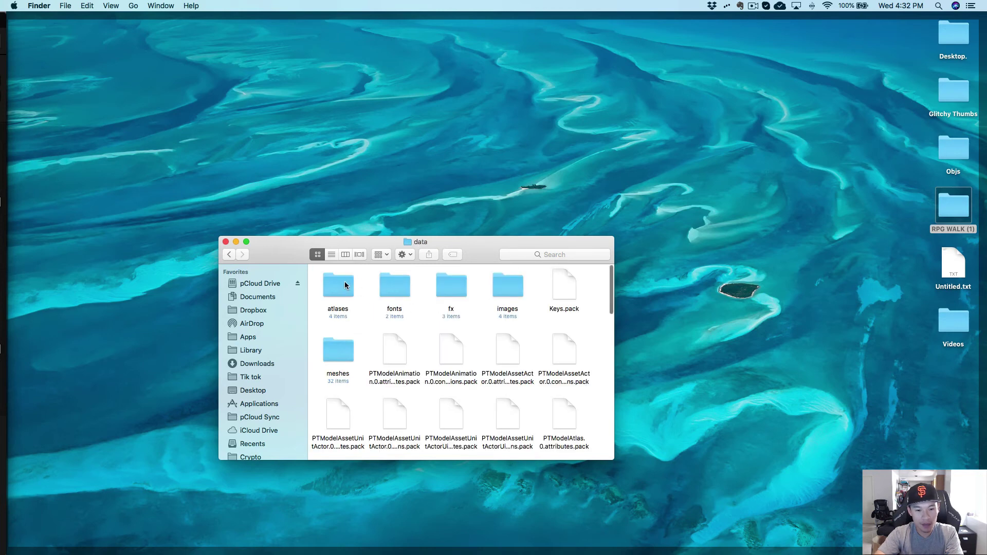
pyautogui.doubleClick(344, 284)
pyautogui.doubleClick(395, 286)
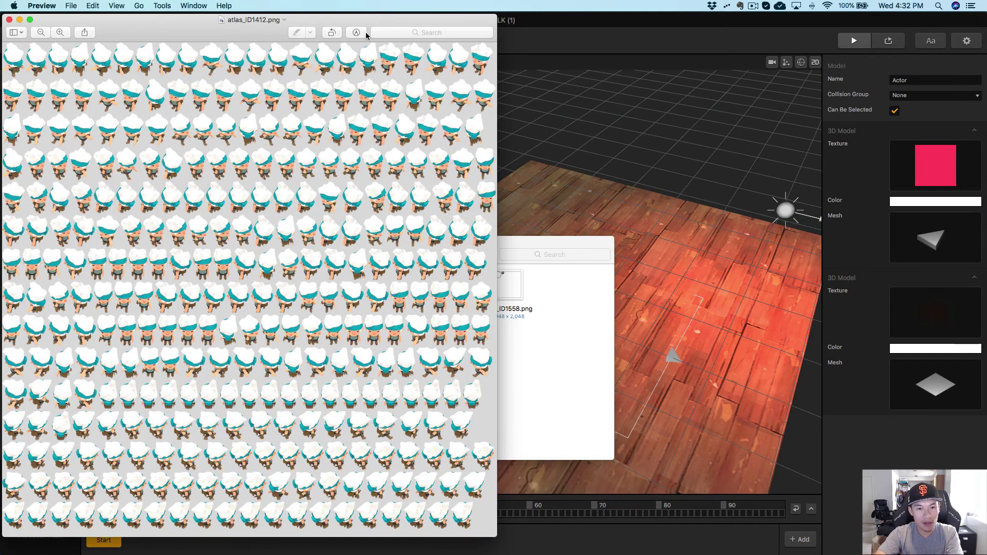
pyautogui.moveTo(389, 23); pyautogui.dragTo(518, 21)
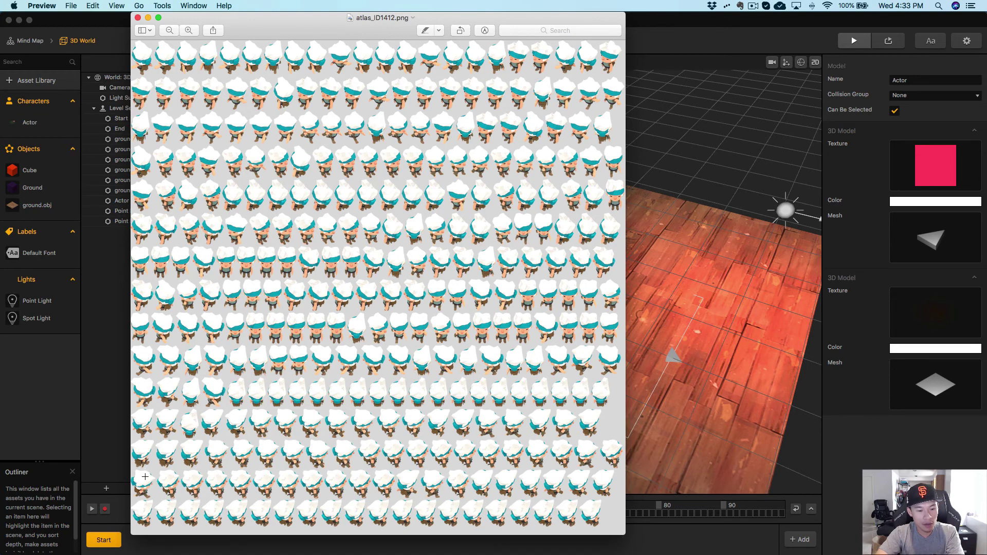
# Calculate the number of sprites in the atlas as 15 × 22 in Calculator
pyautogui.moveTo(223, 551)
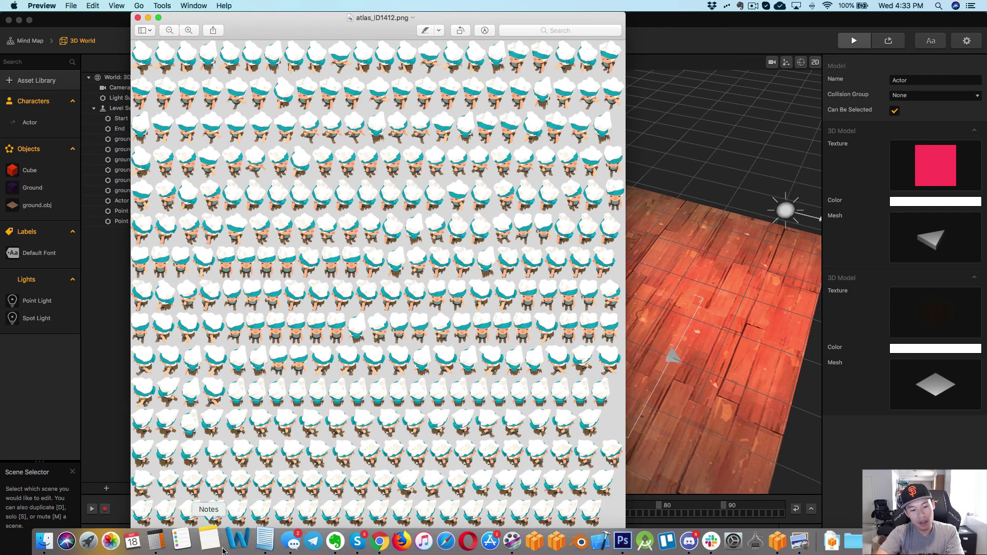
pyautogui.click(155, 540)
pyautogui.click(165, 172)
pyautogui.click(158, 242)
pyautogui.click(188, 218)
pyautogui.press('*')
pyautogui.click(188, 243)
pyautogui.click(188, 244)
pyautogui.click(248, 268)
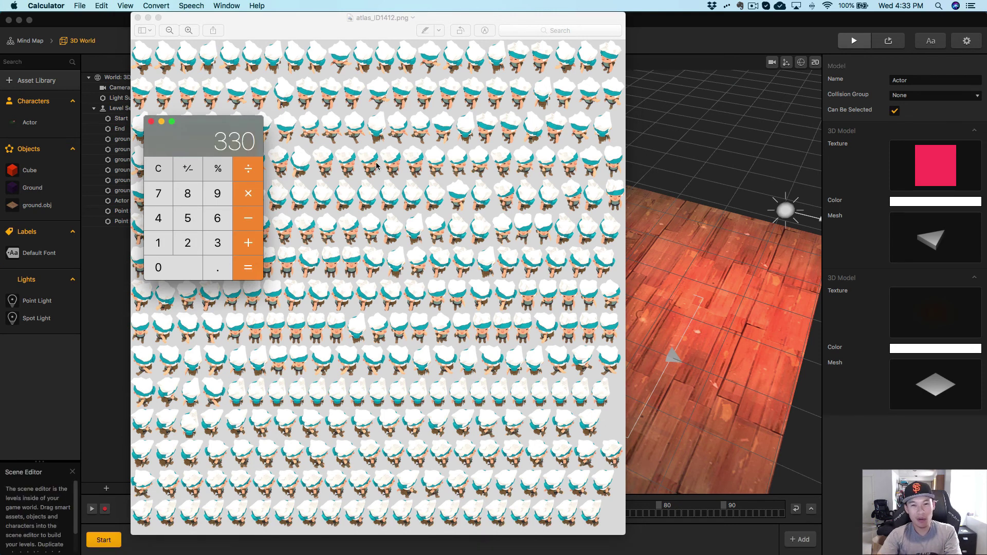